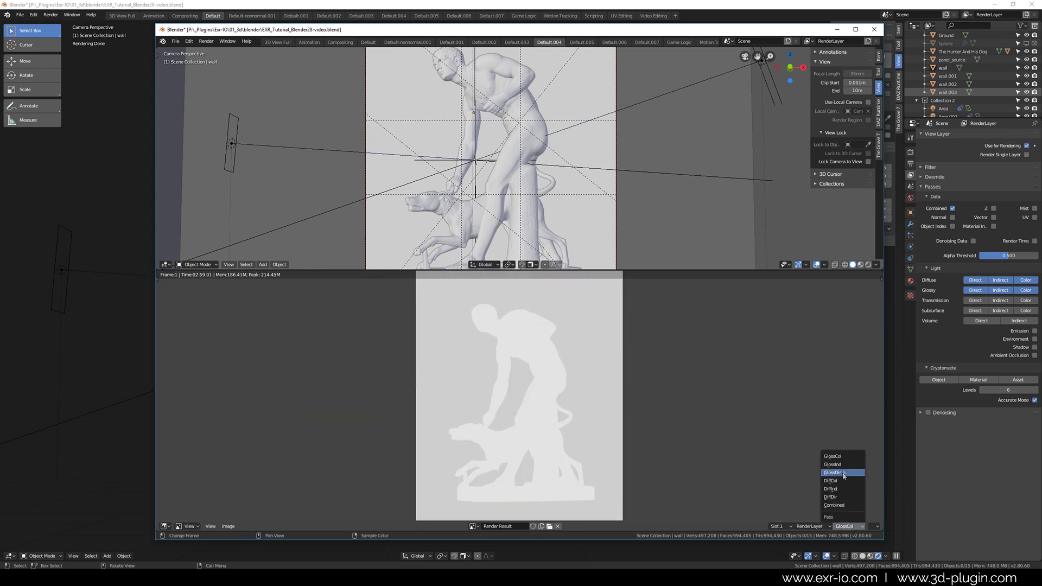
Step: Flip the displayed render pass between individual passes and the combined image, keeping Linear Dodge (Add)
left_click(844, 474)
left_click(847, 526)
left_click(844, 480)
left_click(847, 526)
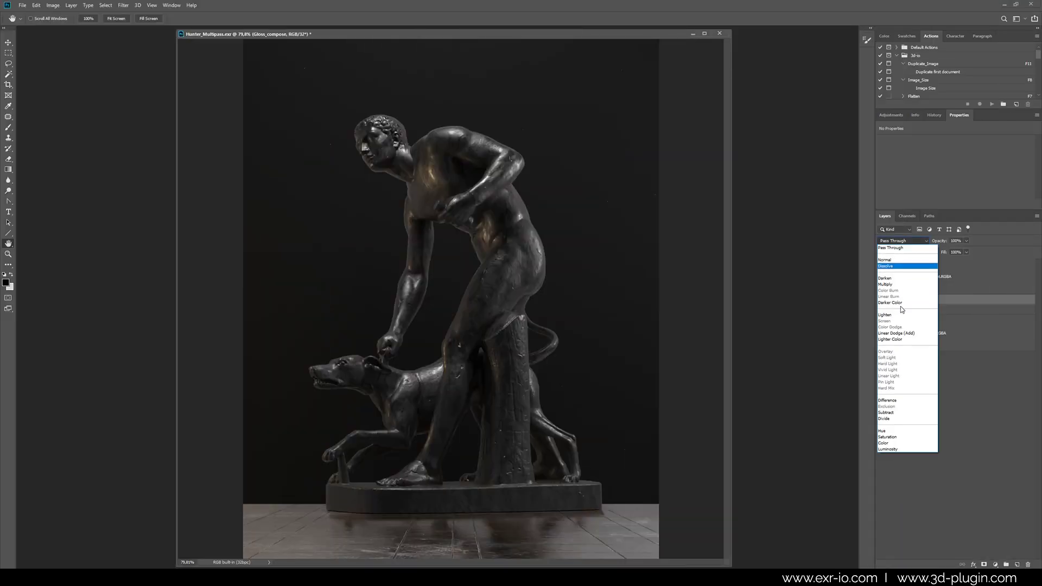
left_click(902, 334)
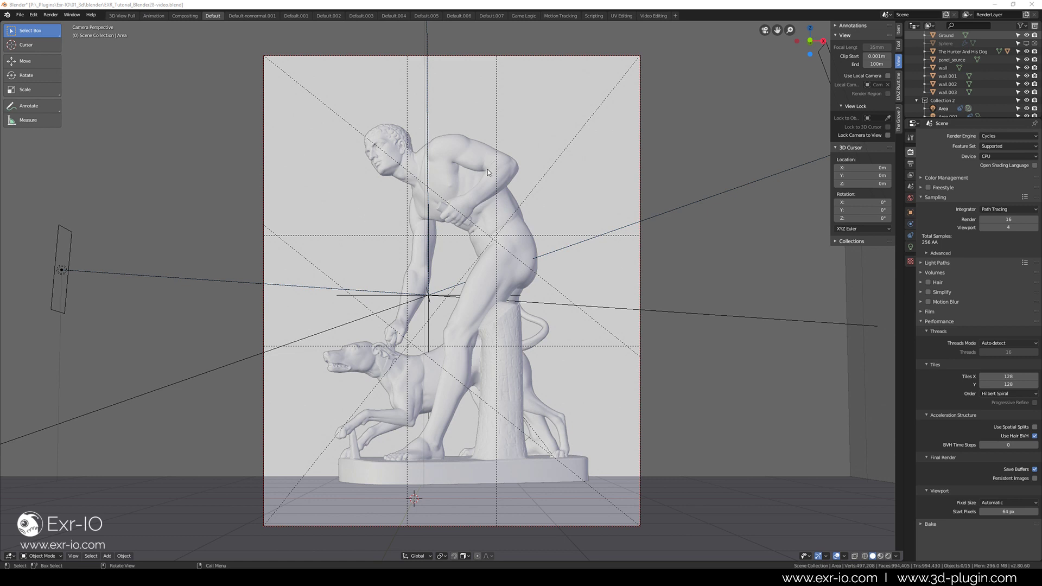
Step: Preview the statue scene in Wireframe and then Rendered viewport shading
left_click(856, 557)
left_click(864, 557)
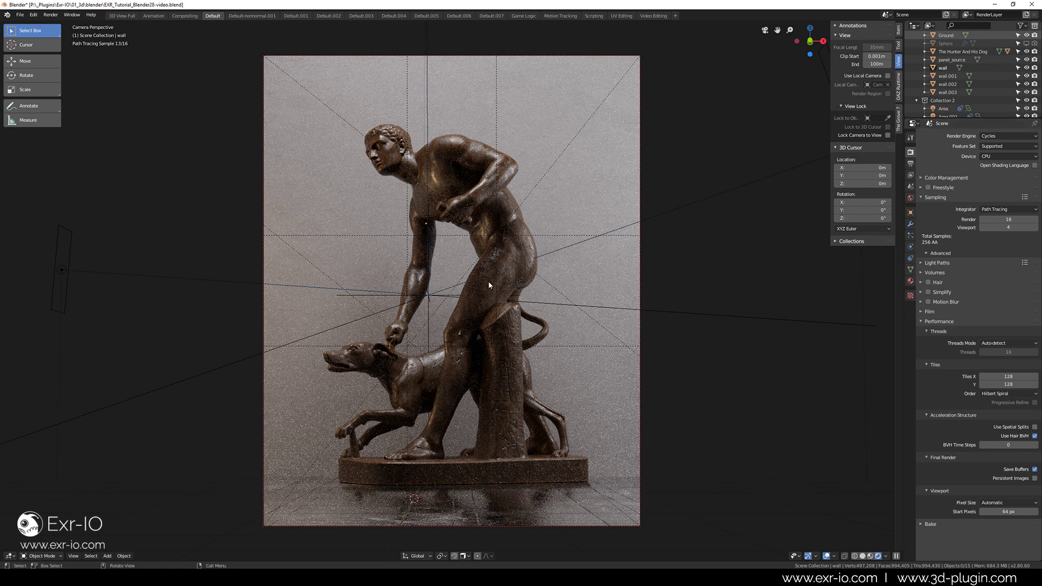
Step: Enable Diffuse and Glossy Direct, Indirect and Color light passes in View Layer Properties
left_click(911, 186)
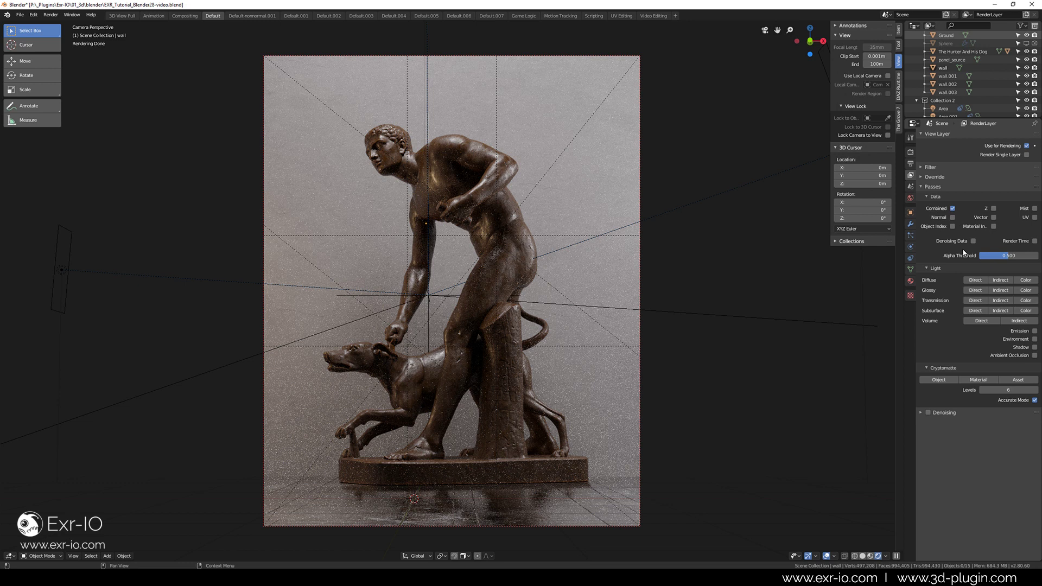
left_click(976, 280)
left_click(1026, 280)
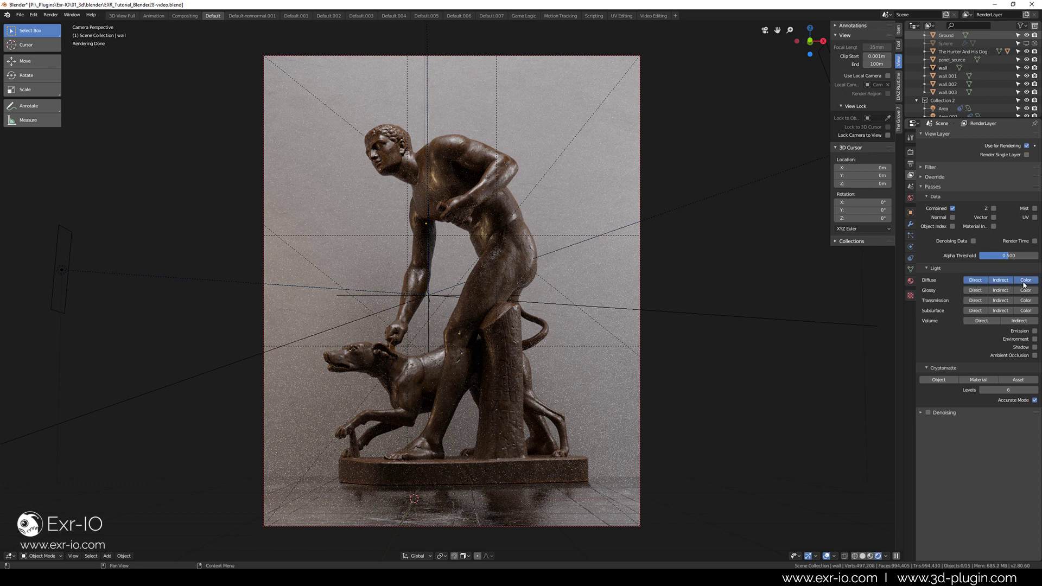
left_click(975, 291)
left_click(1027, 291)
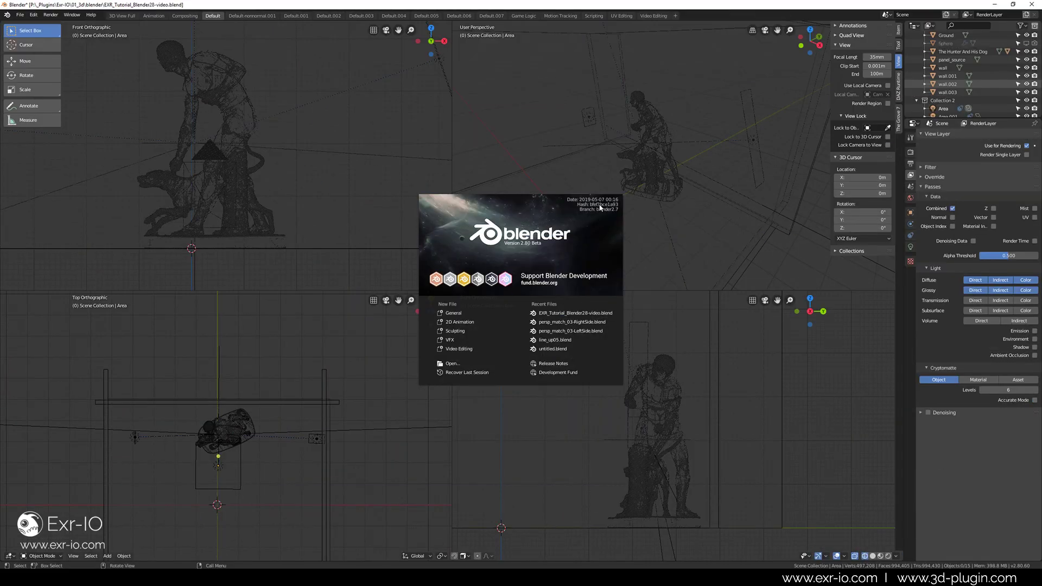
left_click(643, 221)
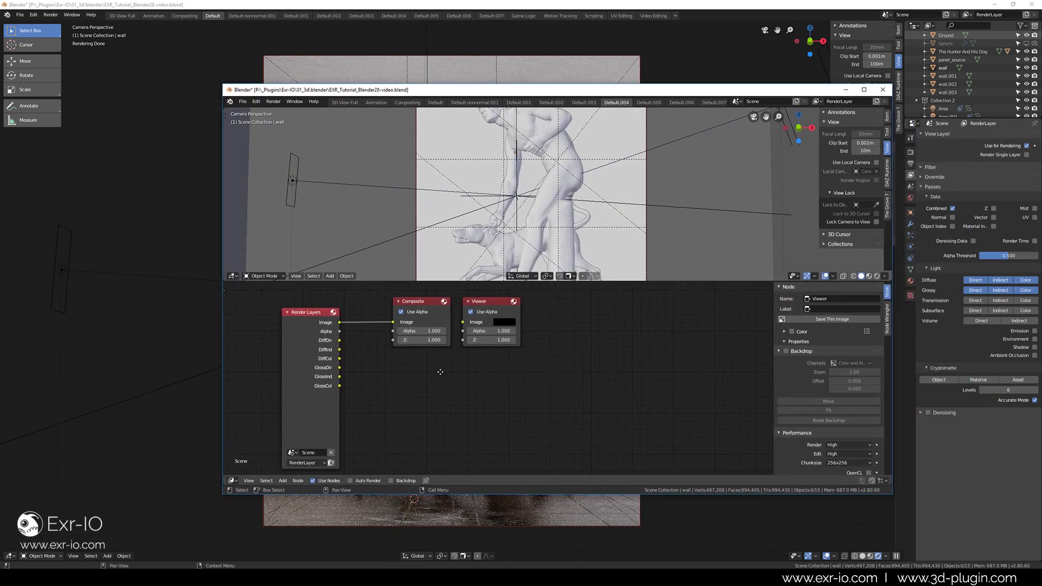
scroll(441, 374, "up", 2)
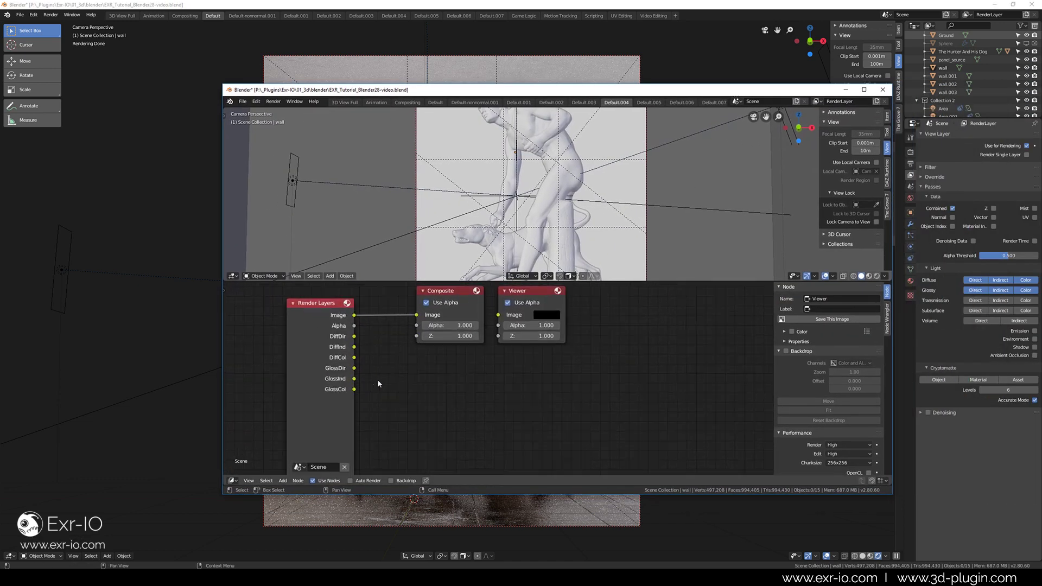
Step: Arrange the Compositor window and add a File Output node from Add > Output
left_click_drag(529, 90, 464, 30)
left_click_drag(826, 429, 879, 537)
scroll(394, 419, "up", 2)
left_click_drag(394, 419, 383, 404)
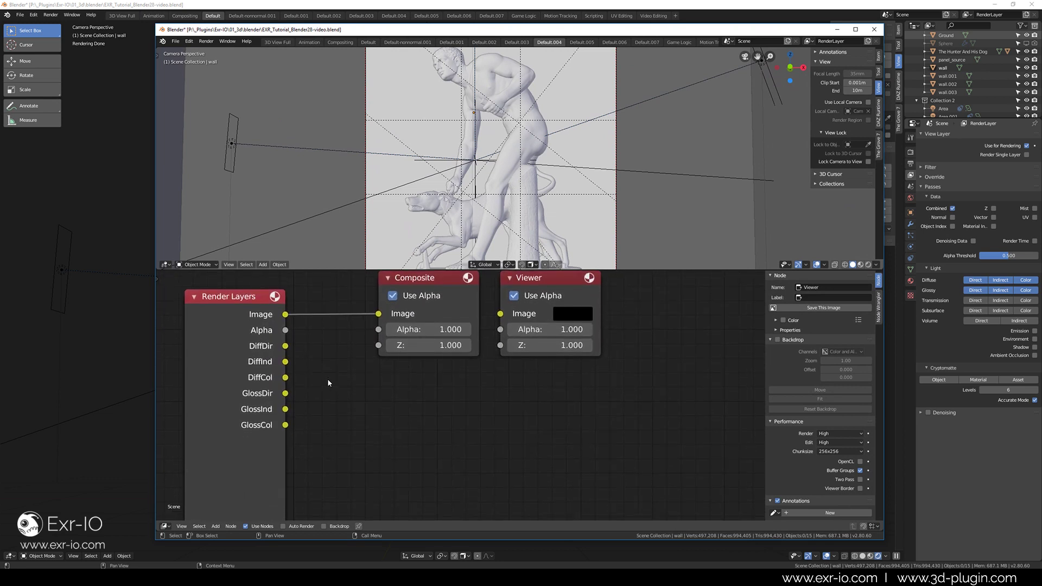
left_click(232, 527)
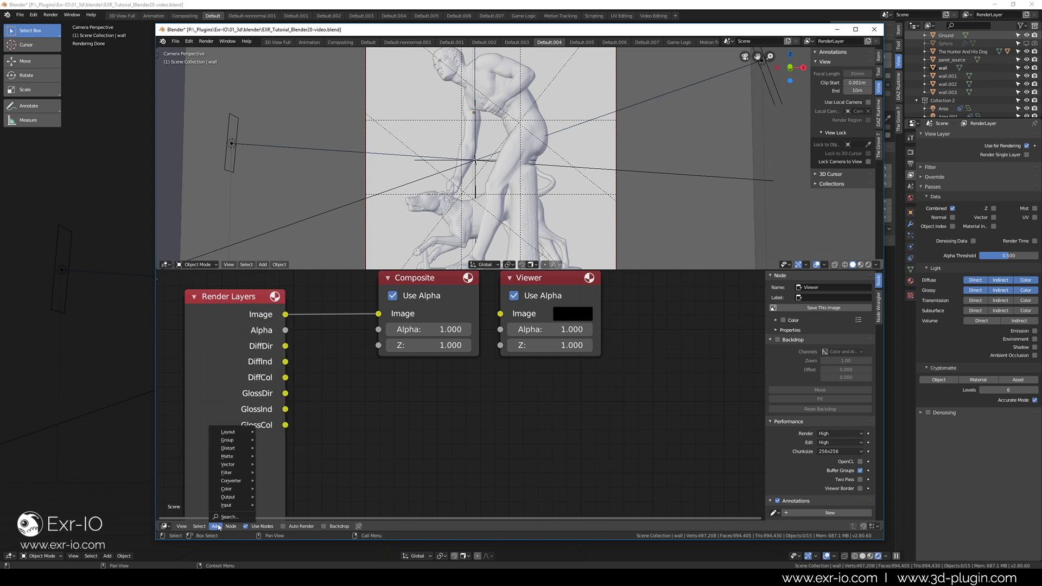
mouse_move(229, 497)
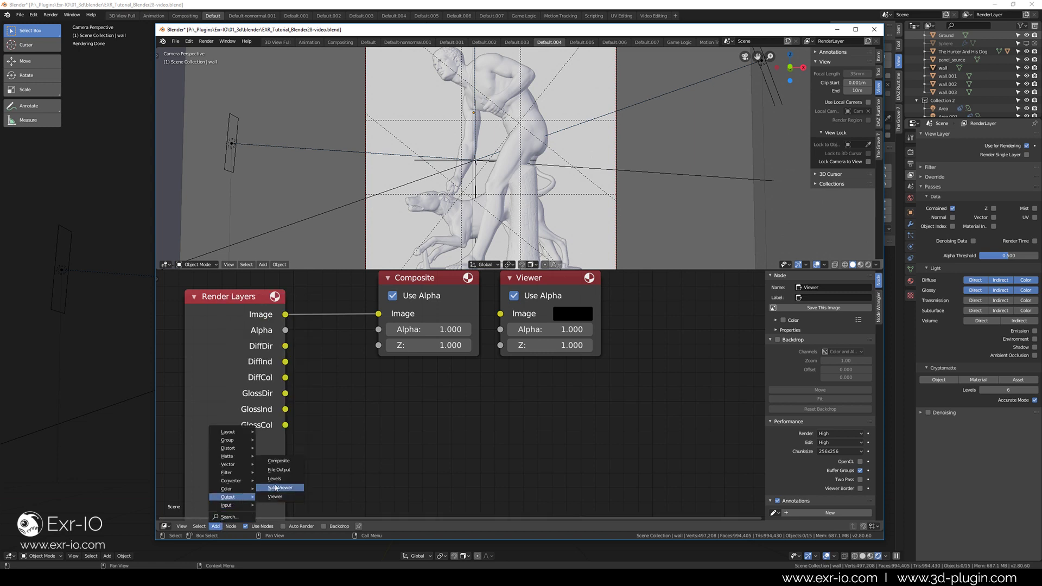
left_click(279, 470)
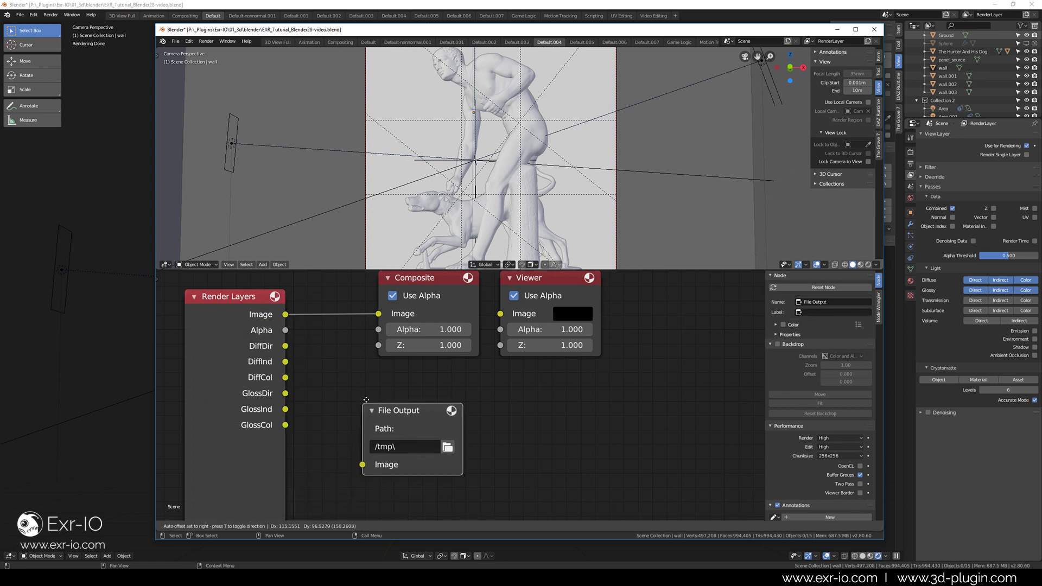
left_click(389, 370)
scroll(522, 377, "up", 1)
Step: Position the File Output node to the right of the Render Layers node
left_click_drag(431, 351, 432, 281)
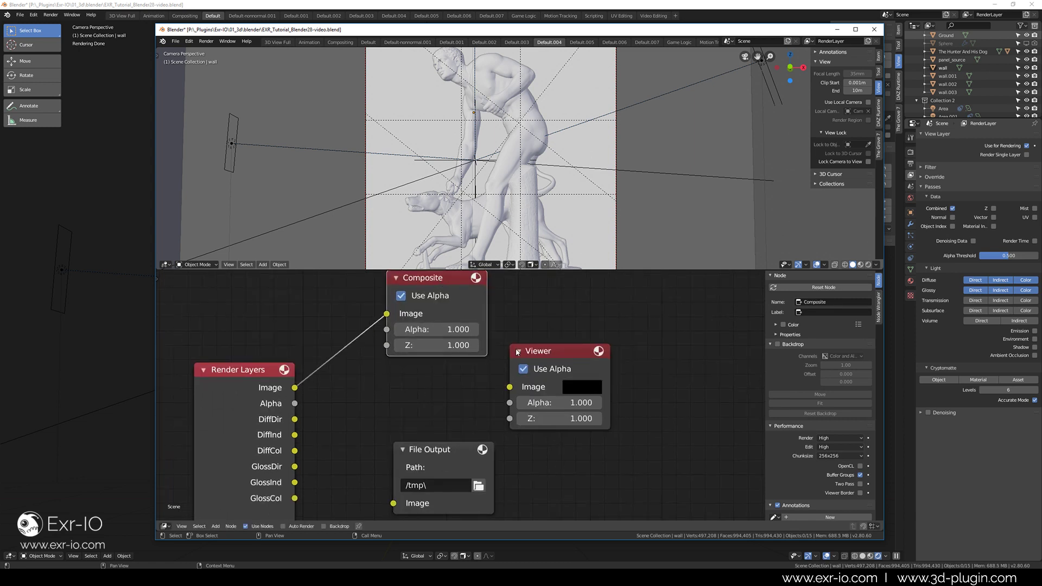
left_click_drag(541, 351, 542, 276)
scroll(489, 391, "down", 1)
left_click_drag(447, 383, 447, 314)
left_click(447, 314)
left_click_drag(261, 307, 252, 334)
left_click_drag(446, 314, 447, 304)
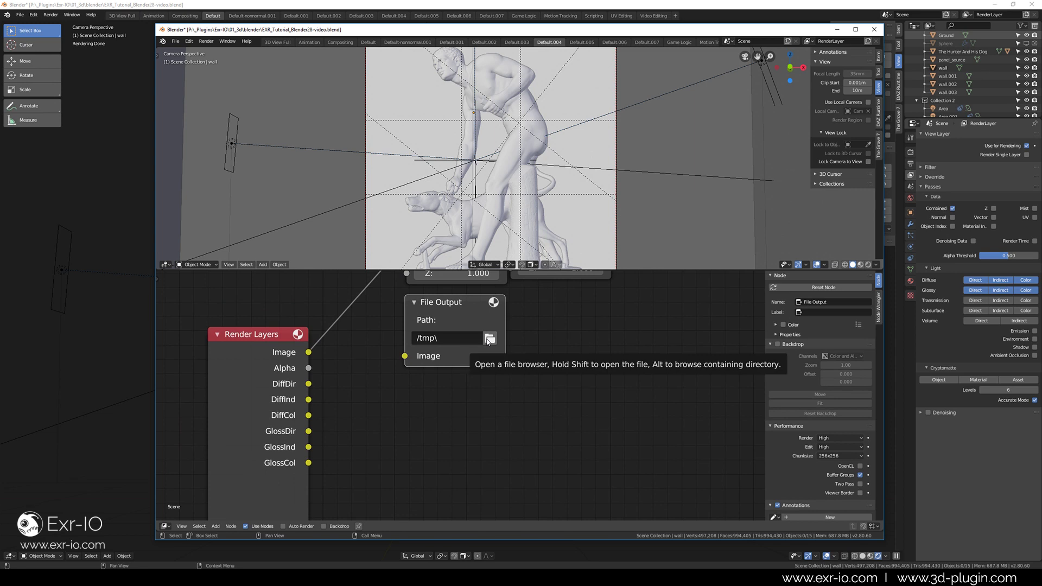
Step: Point File Output to C:\temp\Hunter and set its file format to OpenEXR MultiLayer
left_click(489, 339)
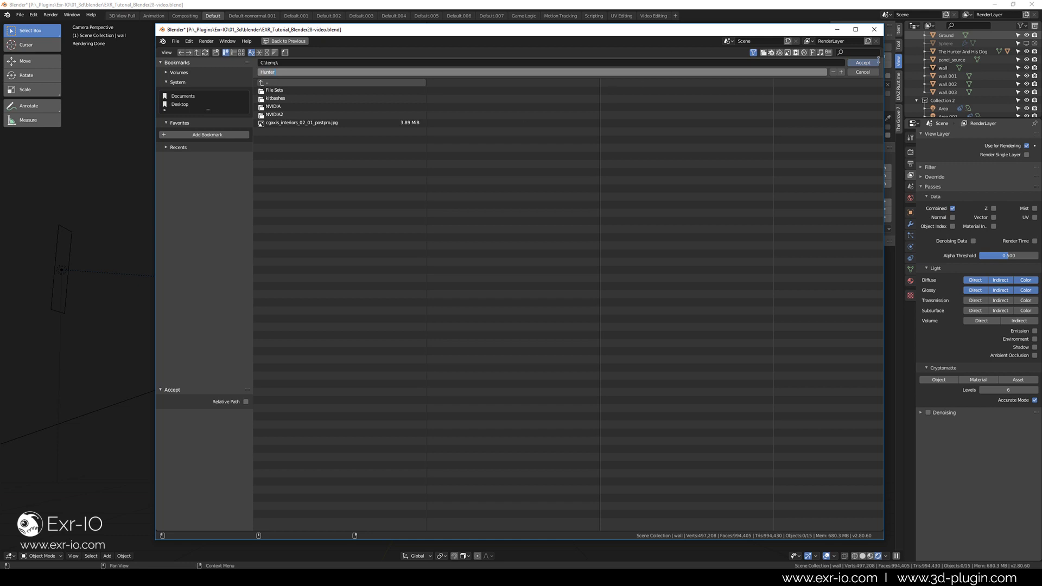
left_click(863, 63)
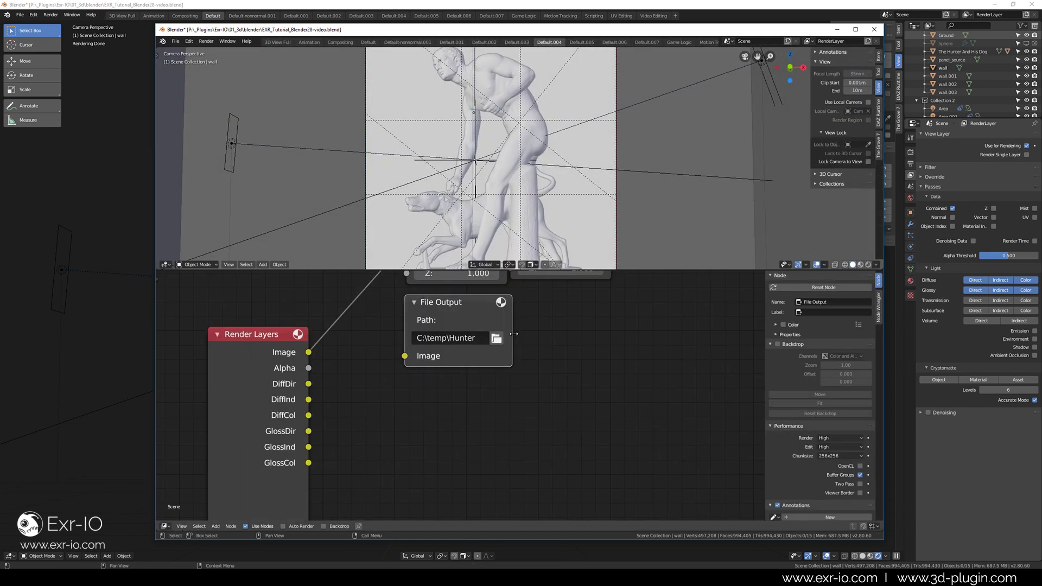
left_click_drag(527, 336, 570, 336)
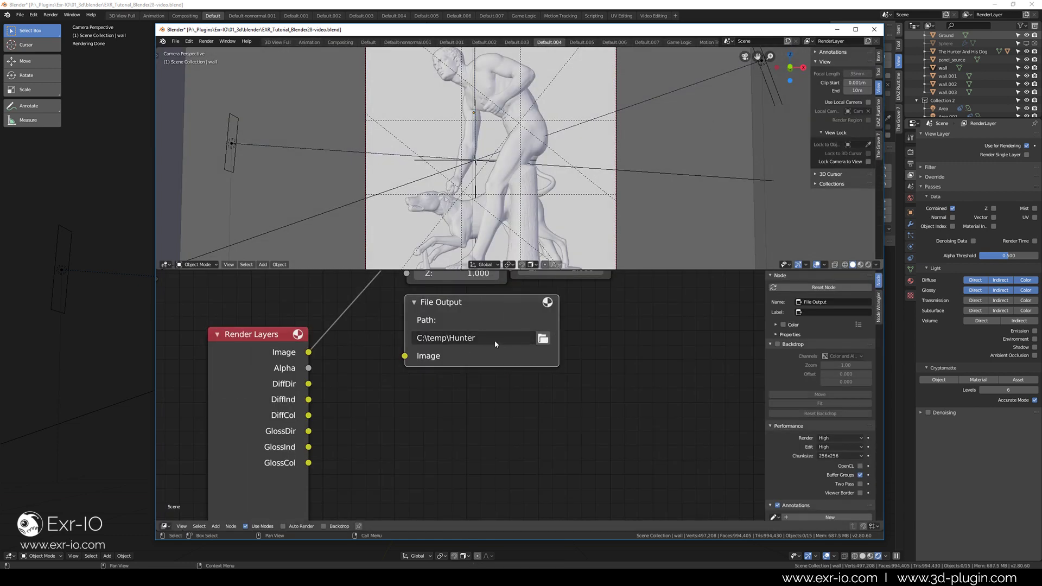
left_click(788, 335)
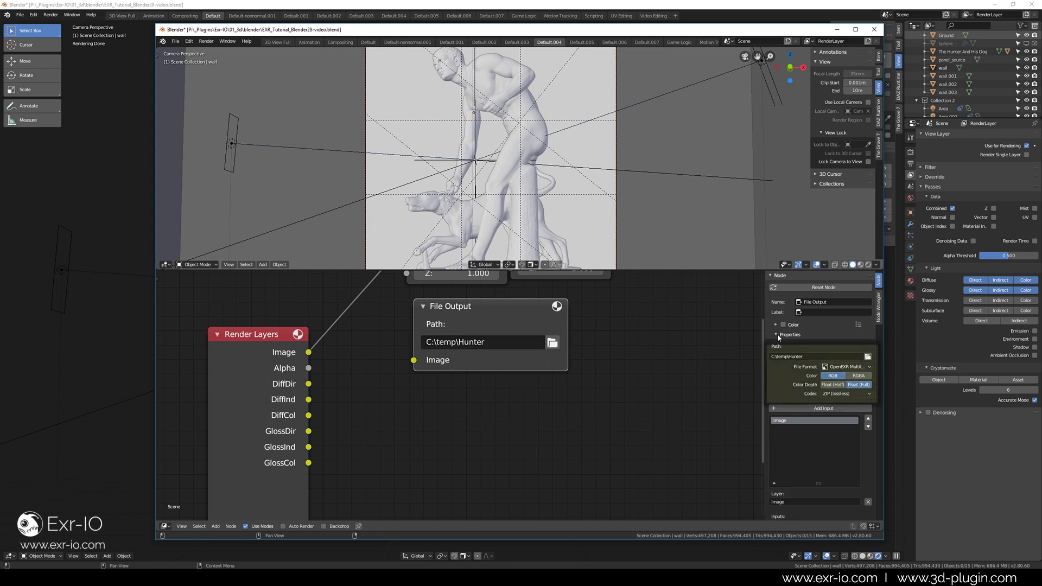
left_click(847, 367)
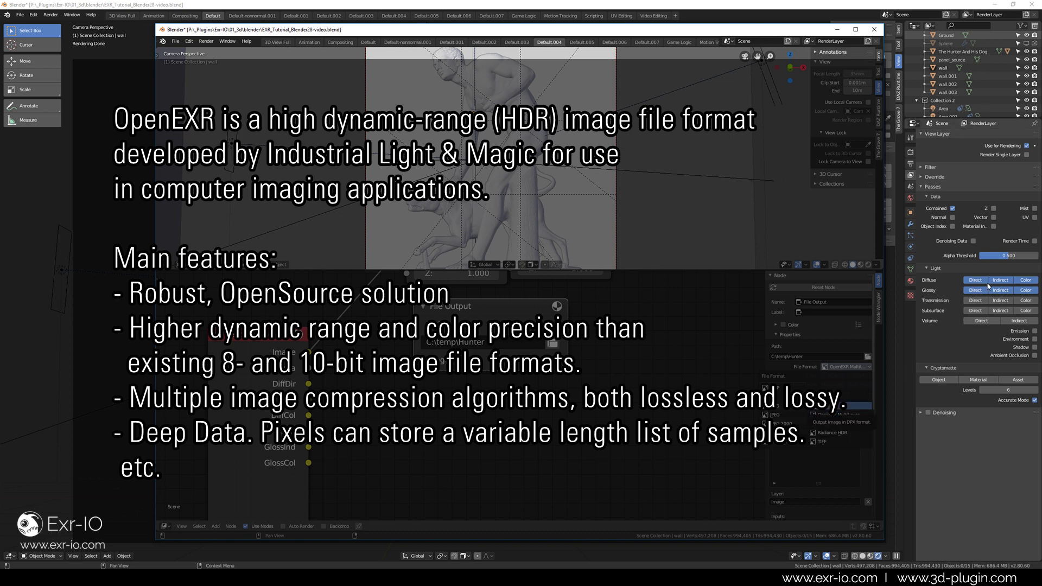
left_click(847, 419)
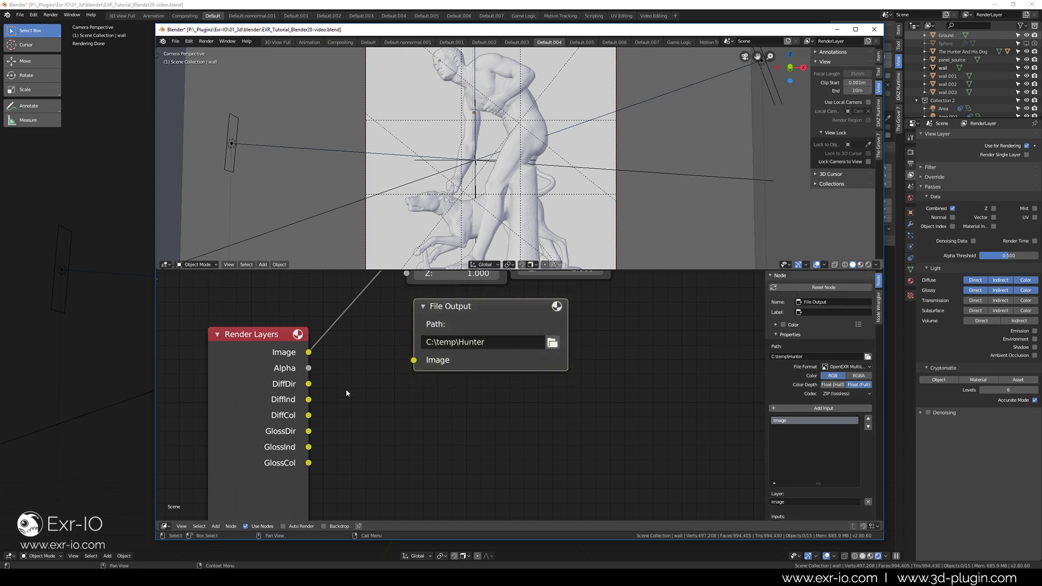
Step: Add extra layer inputs to File Output and rename Image_001 to DiffDir
left_click(802, 408)
left_click(802, 409)
left_click(802, 407)
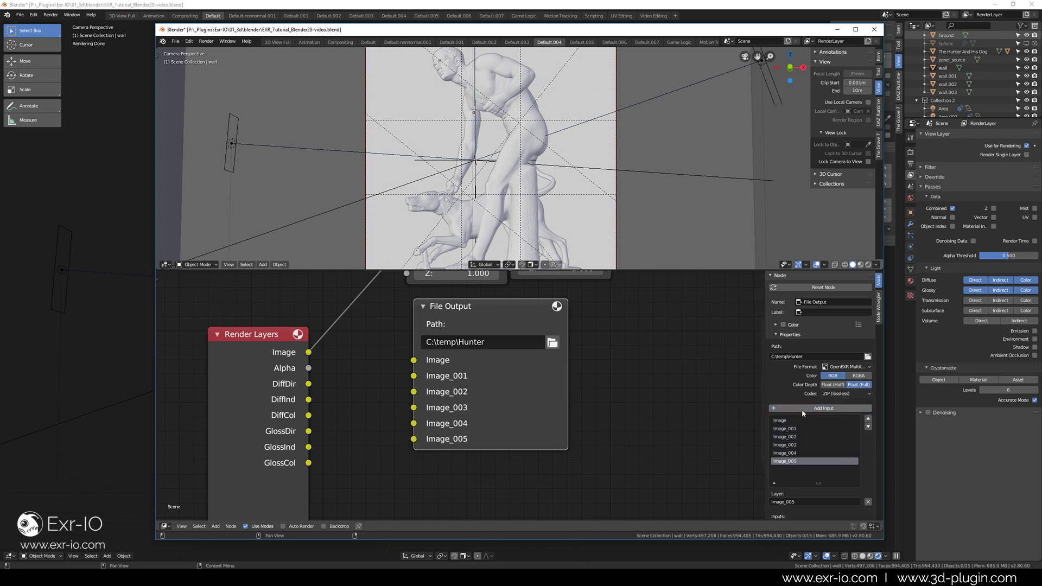
left_click(802, 408)
left_click(802, 429)
double_click(811, 503)
key("ctrl+a")
key("BackSpace")
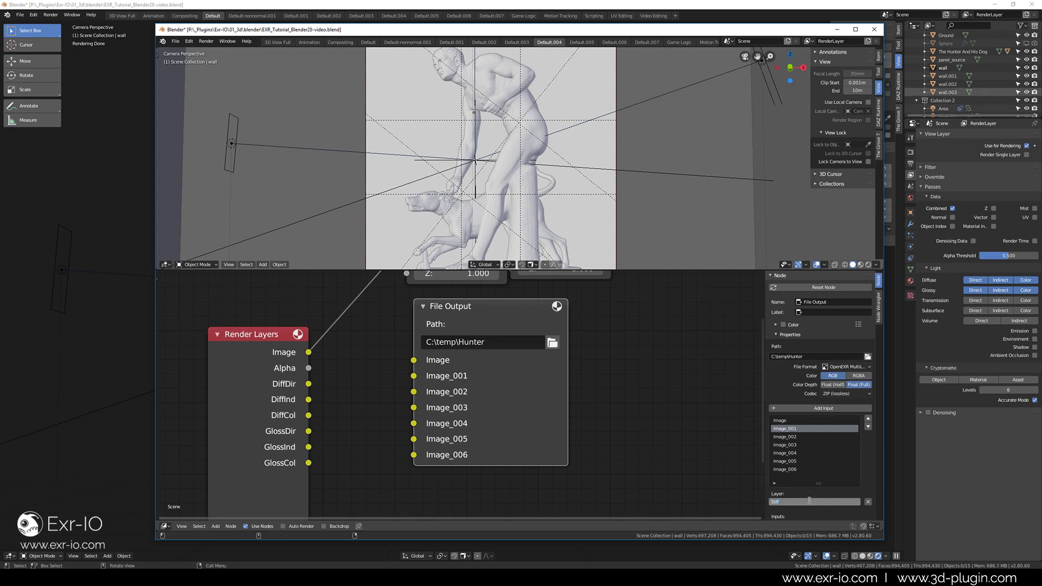
key("Return")
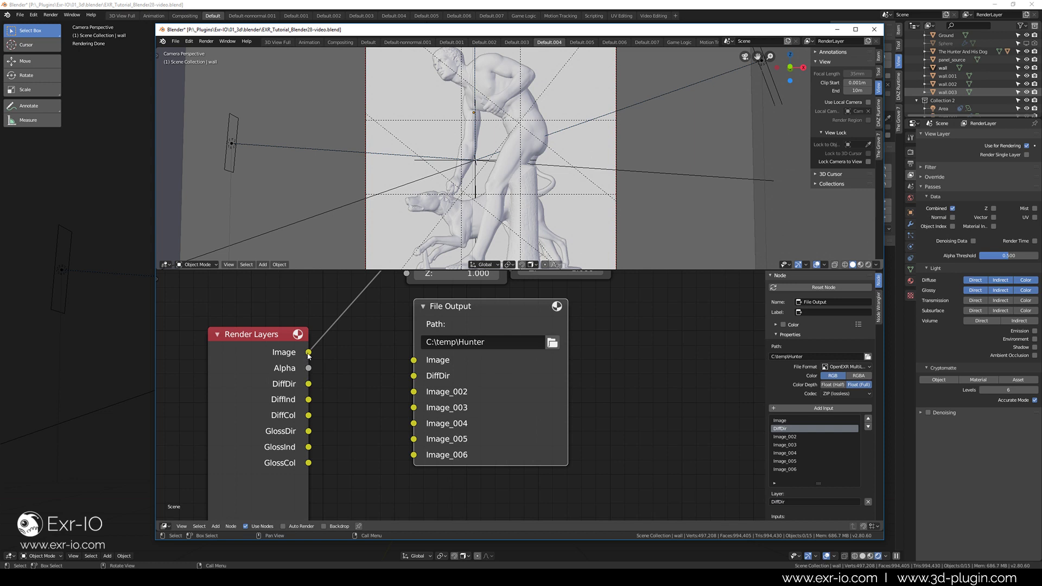
Step: Wire the Image and DiffDir passes to their inputs and rename the next input GlossInd
left_click_drag(308, 384, 413, 375)
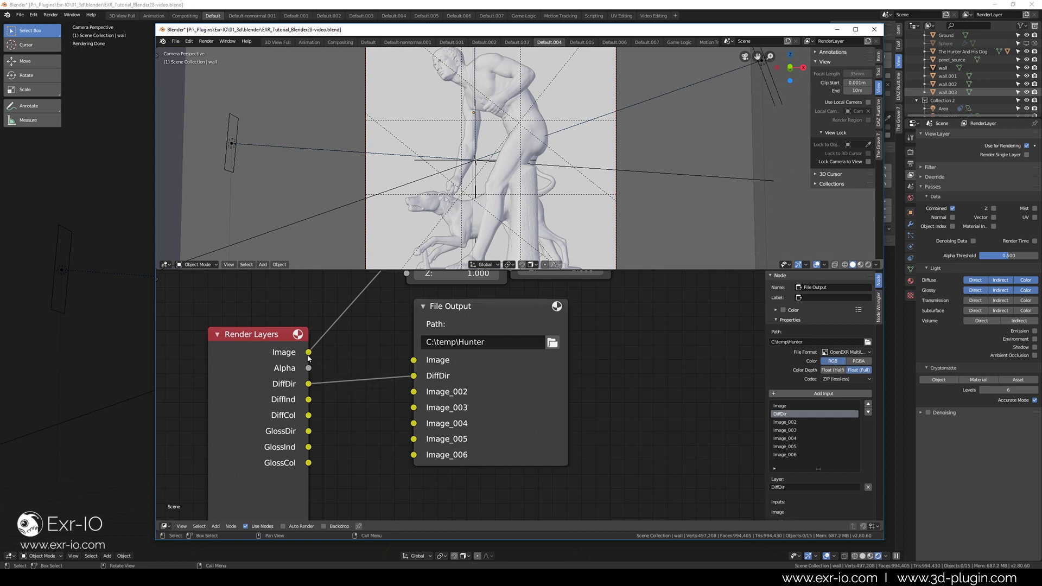
mouse_move(309, 352)
left_mouse_down()
mouse_move(345, 368)
mouse_move(413, 361)
left_mouse_up()
left_click(814, 422)
double_click(815, 487)
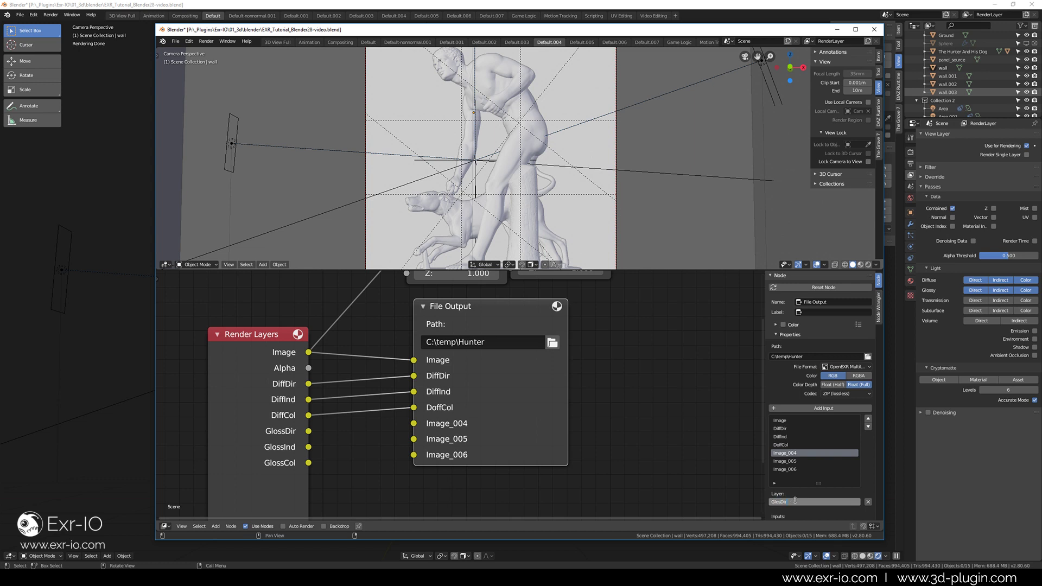
type("GlossInd")
key("Return")
left_click(814, 469)
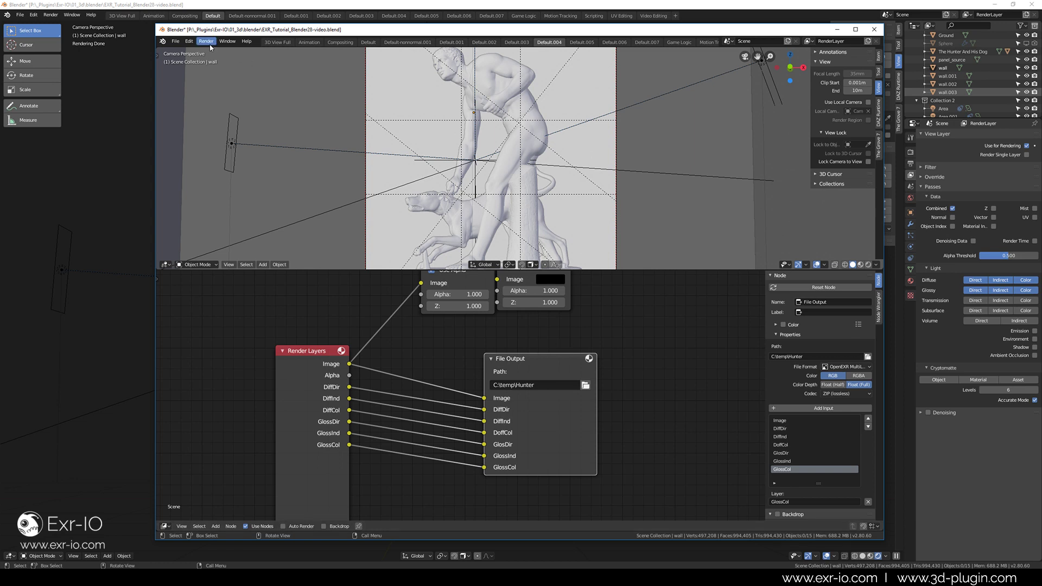
Step: Render the frame, inspect matte, gloss colour and direct diffuse passes, then return to Combined
left_click(206, 41)
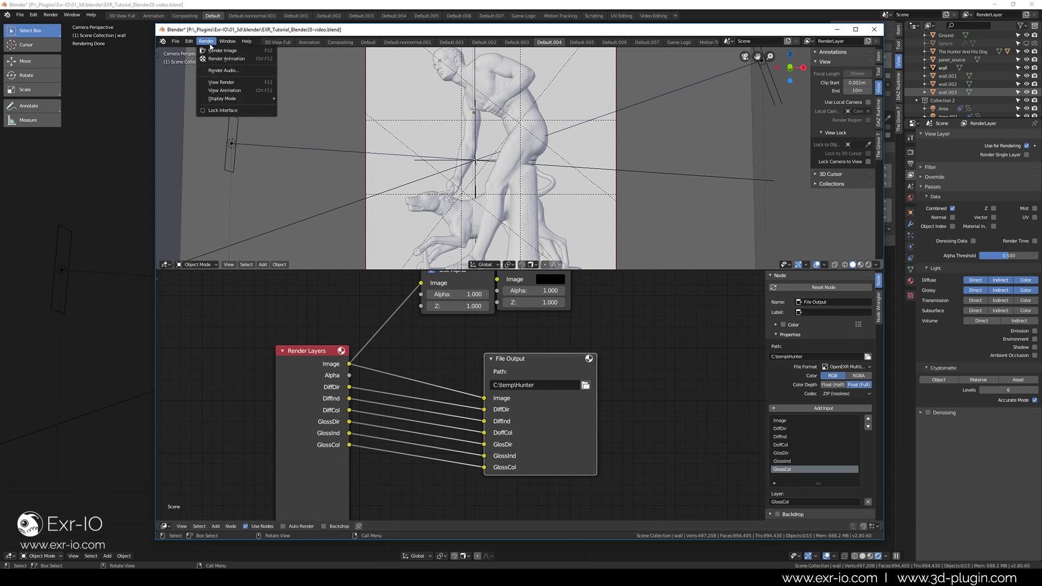
left_click(238, 53)
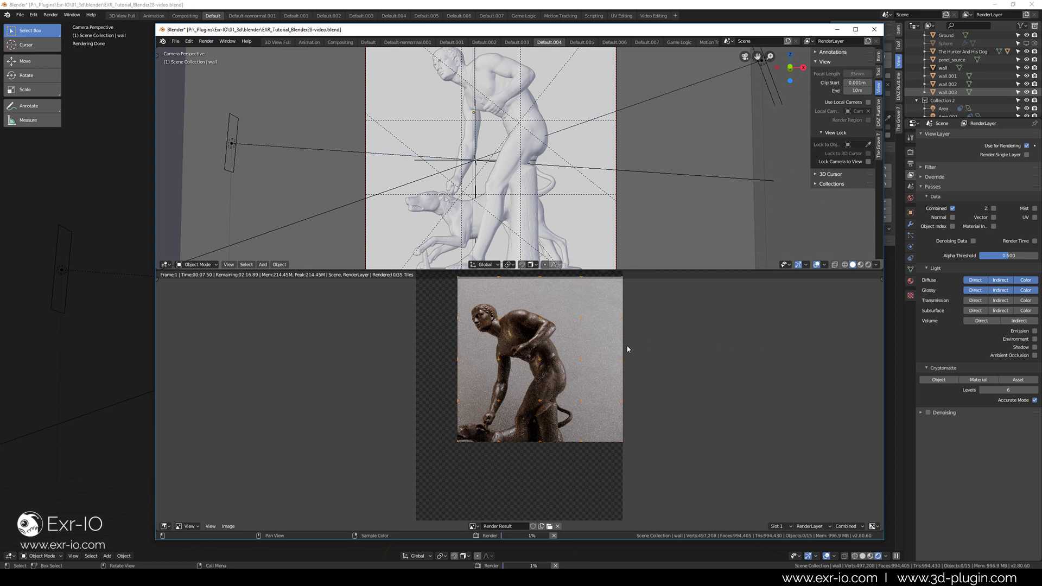
left_click(847, 525)
left_click(844, 526)
left_click(841, 475)
left_click(847, 526)
left_click(832, 480)
left_click(847, 526)
left_click(831, 489)
left_click(845, 526)
left_click(843, 499)
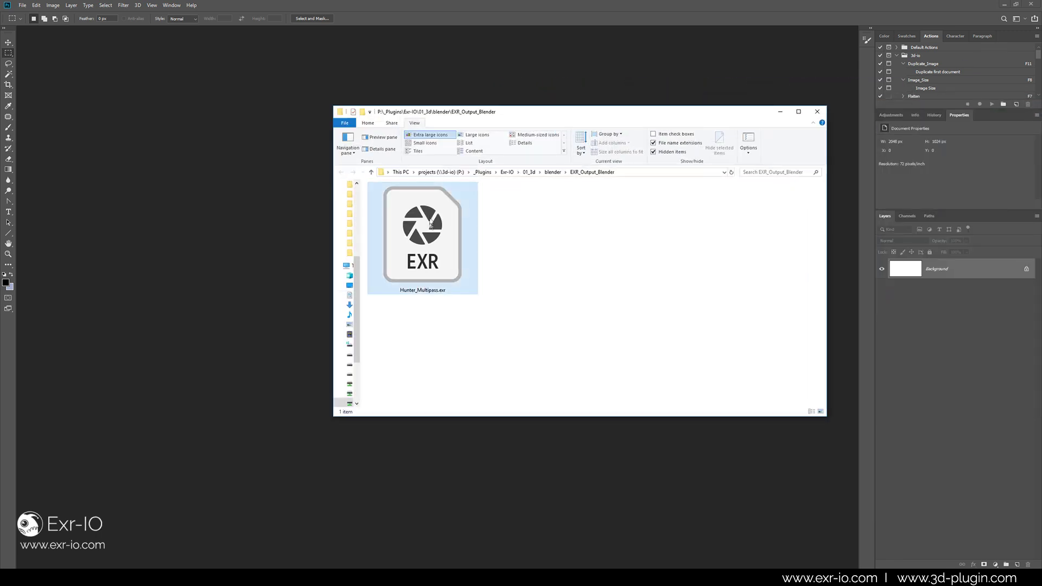
Step: Open Hunter_Multipass.exr through File > Open As using the Exr-IO format with default options
left_click_drag(423, 236, 216, 238)
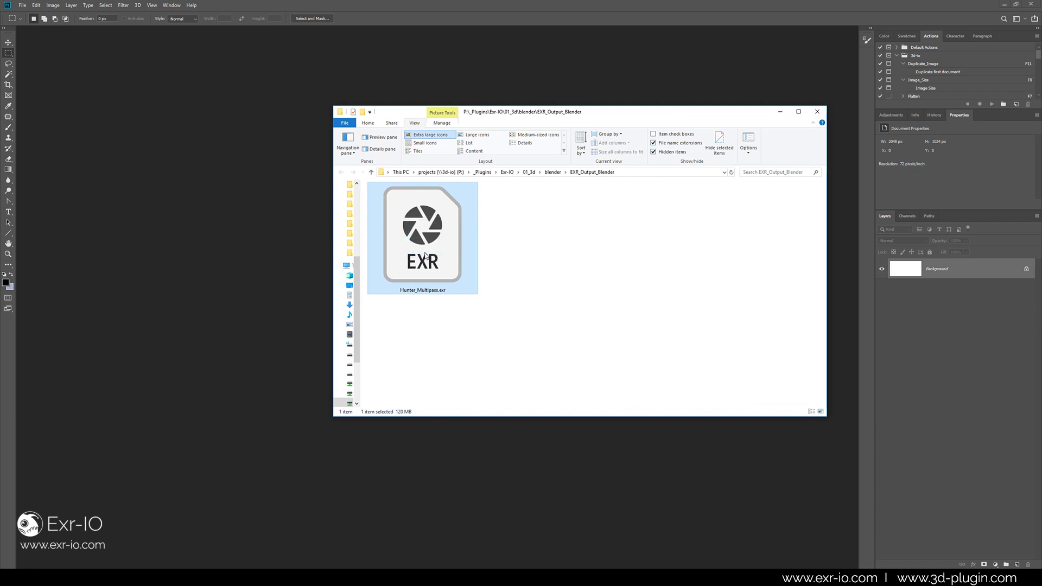
left_click(23, 5)
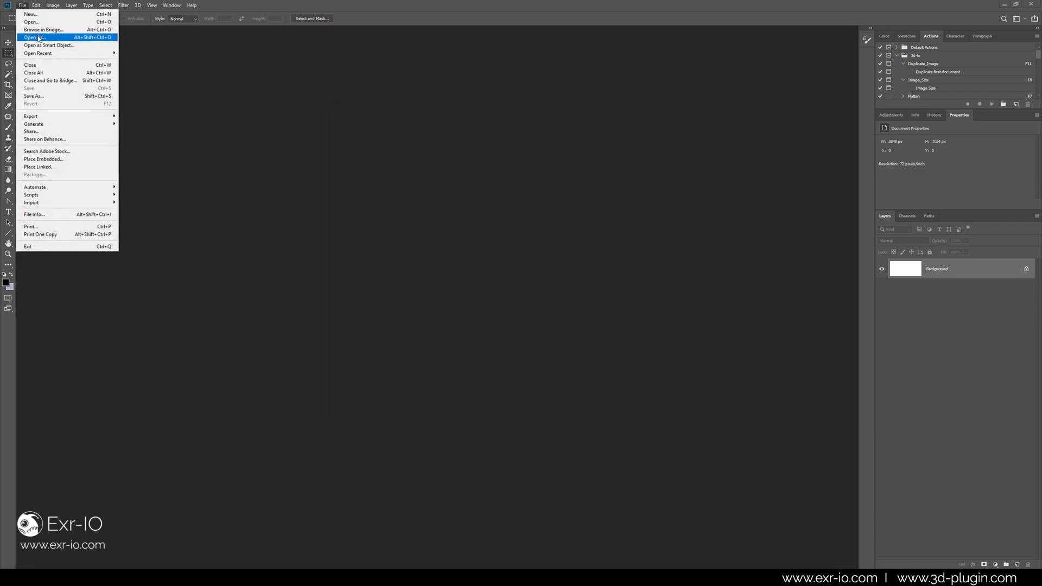
left_click(45, 38)
left_click(66, 57)
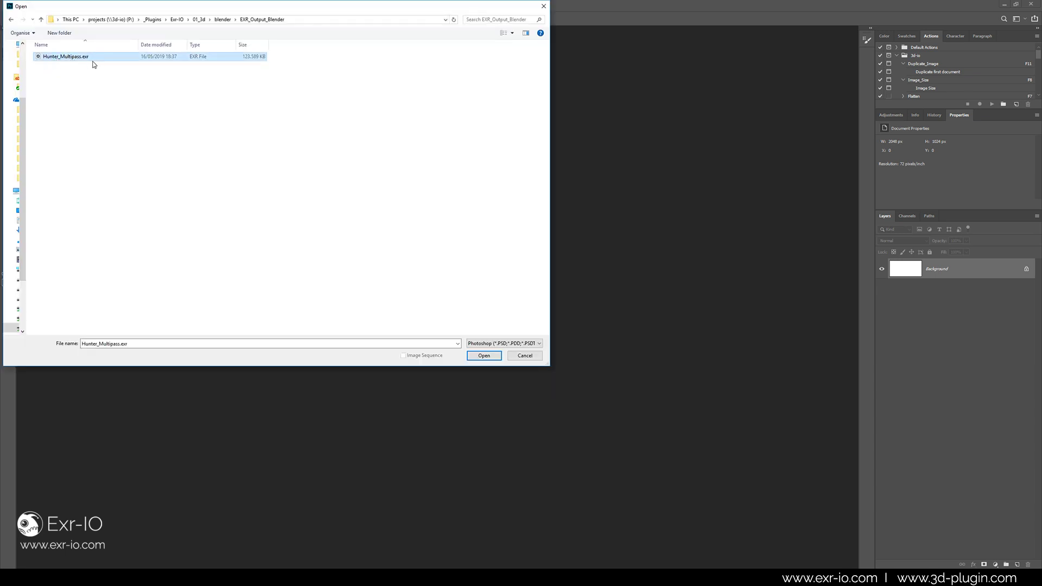
left_click(501, 344)
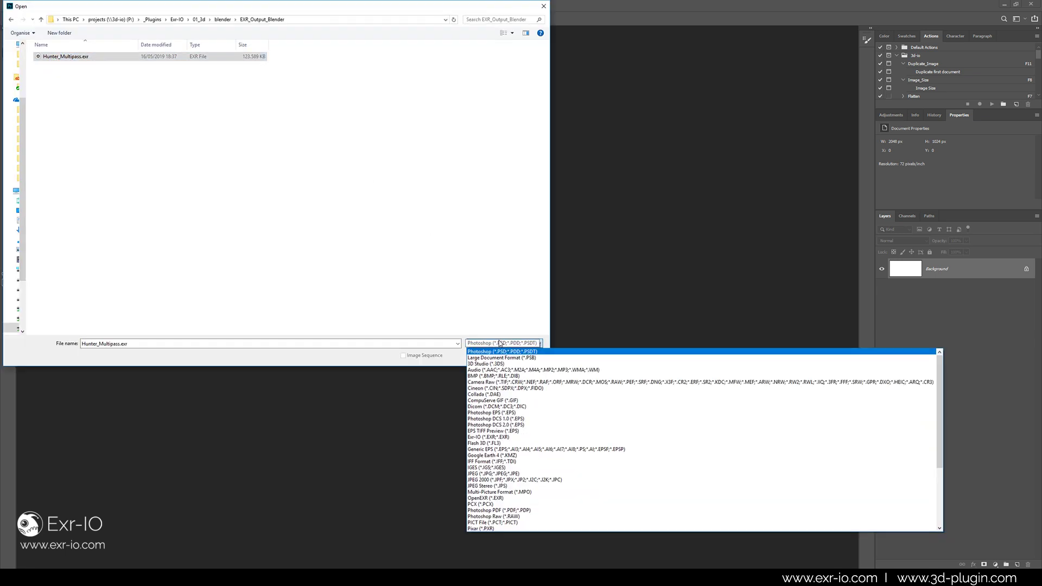
left_click(489, 437)
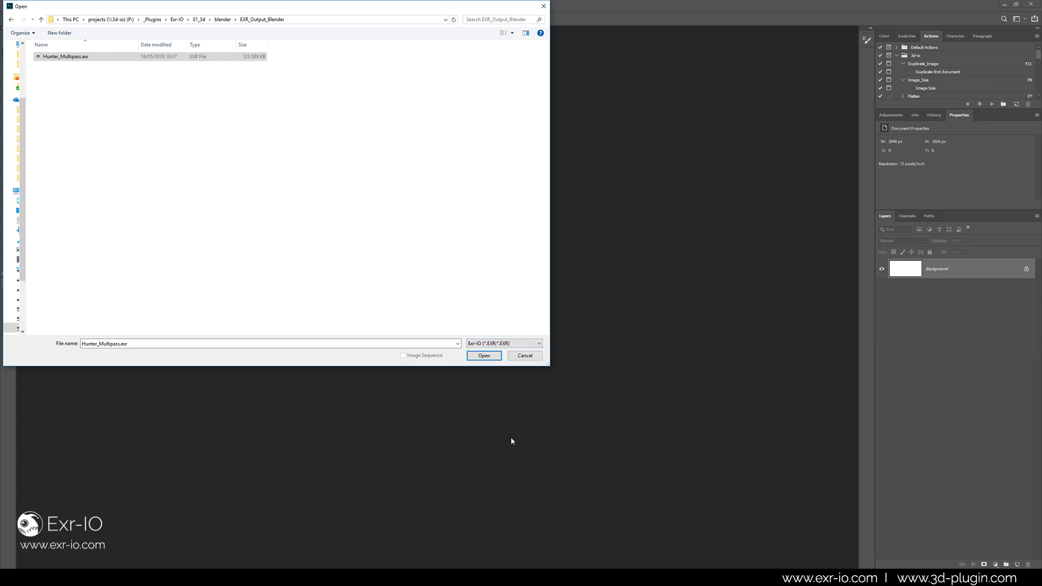
left_click(485, 356)
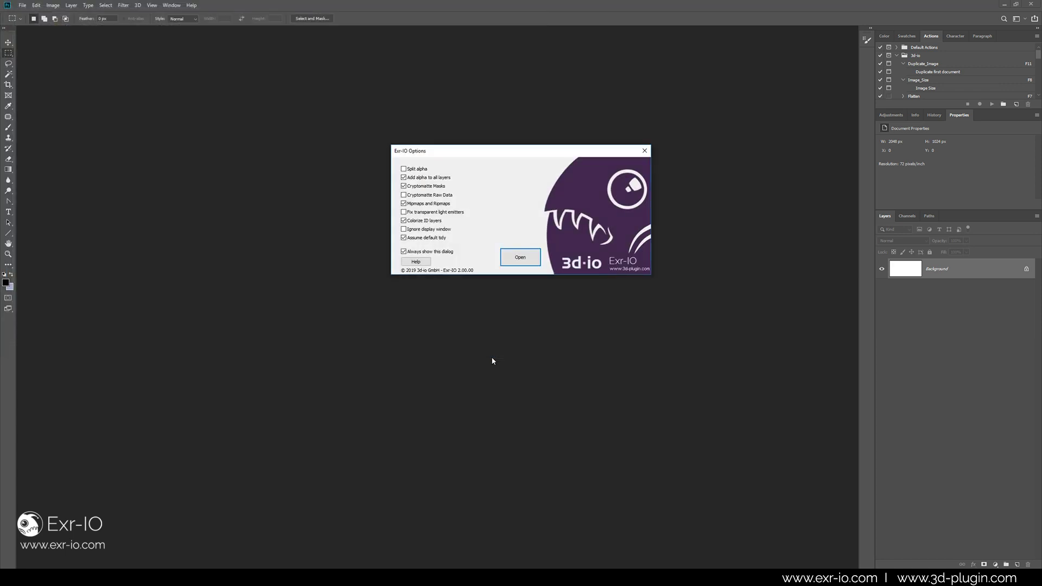
left_click(515, 259)
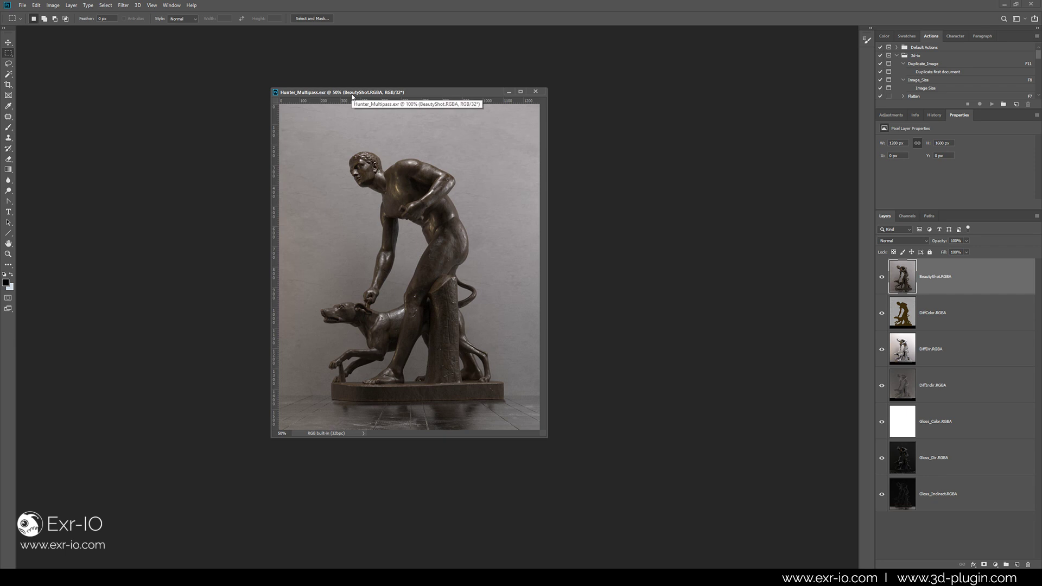
key("ctrl+1")
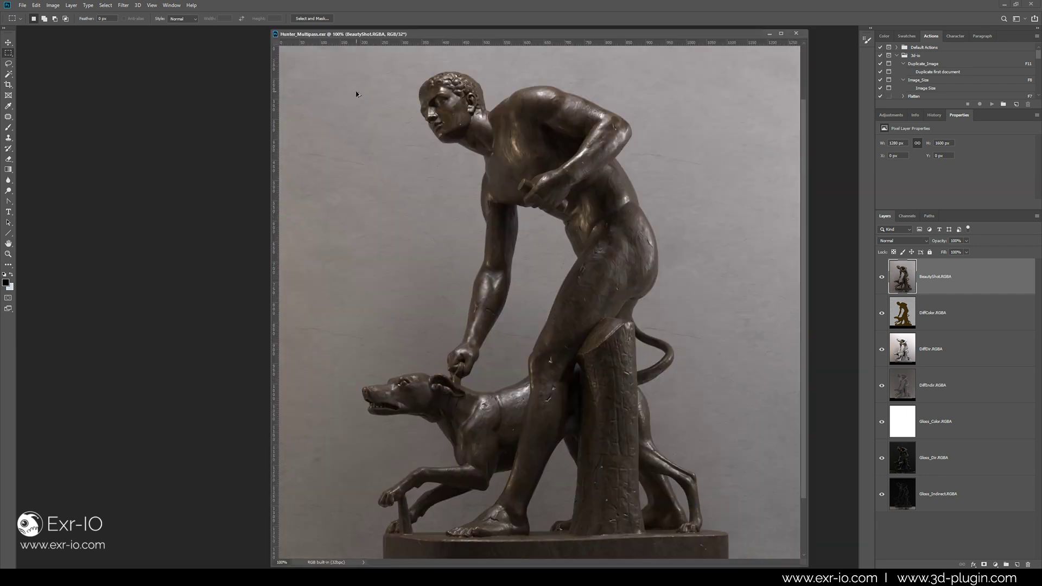
left_click_drag(401, 38, 308, 41)
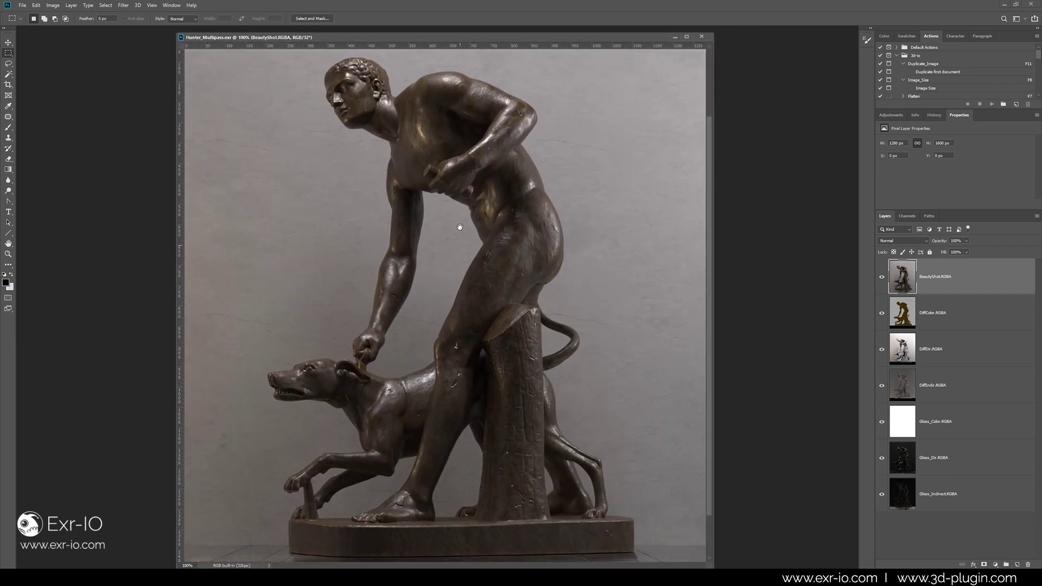
left_click_drag(460, 245, 452, 211)
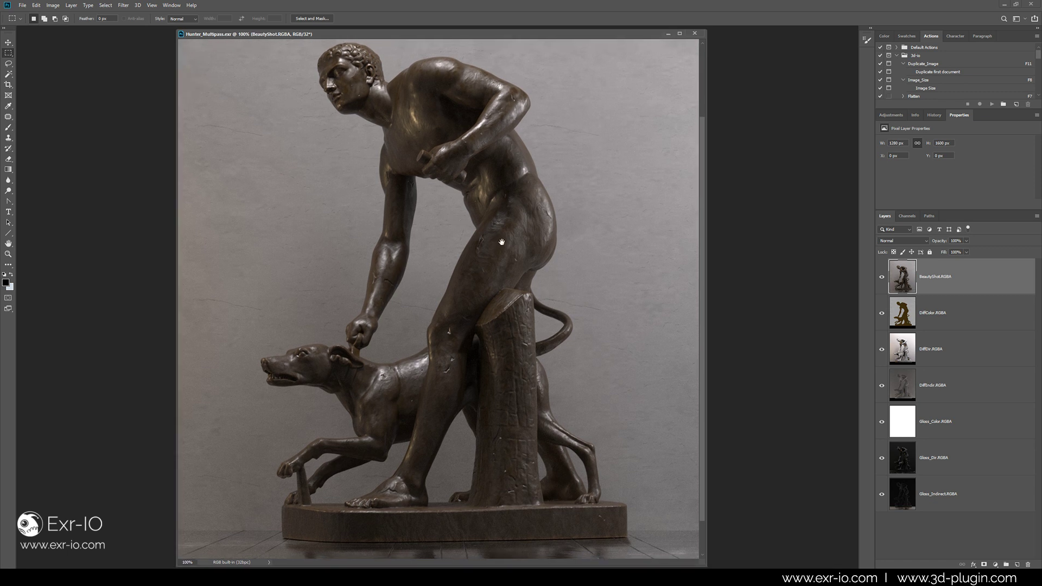
key("ctrl+0")
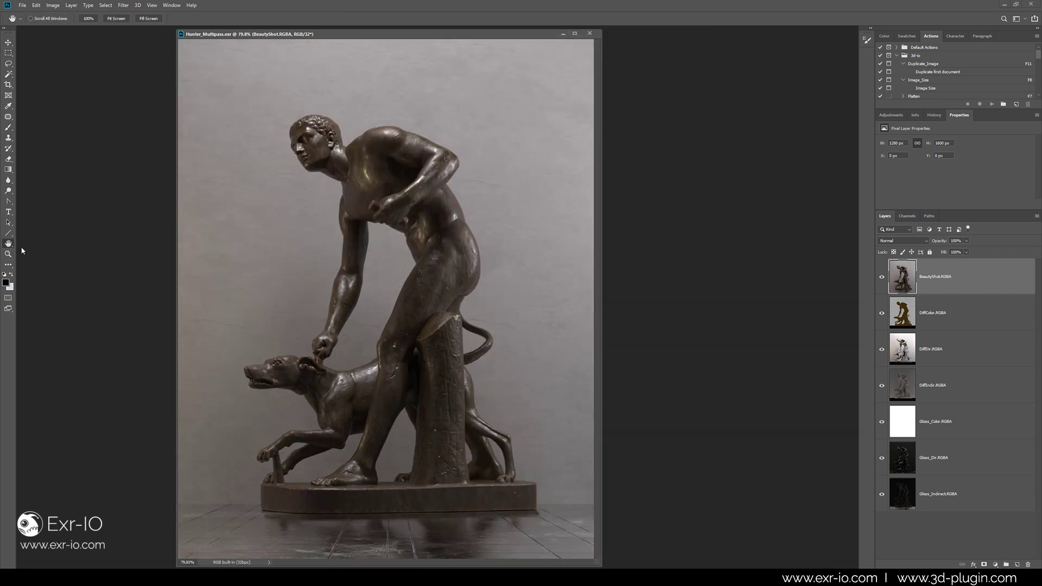
left_click_drag(601, 265, 731, 277)
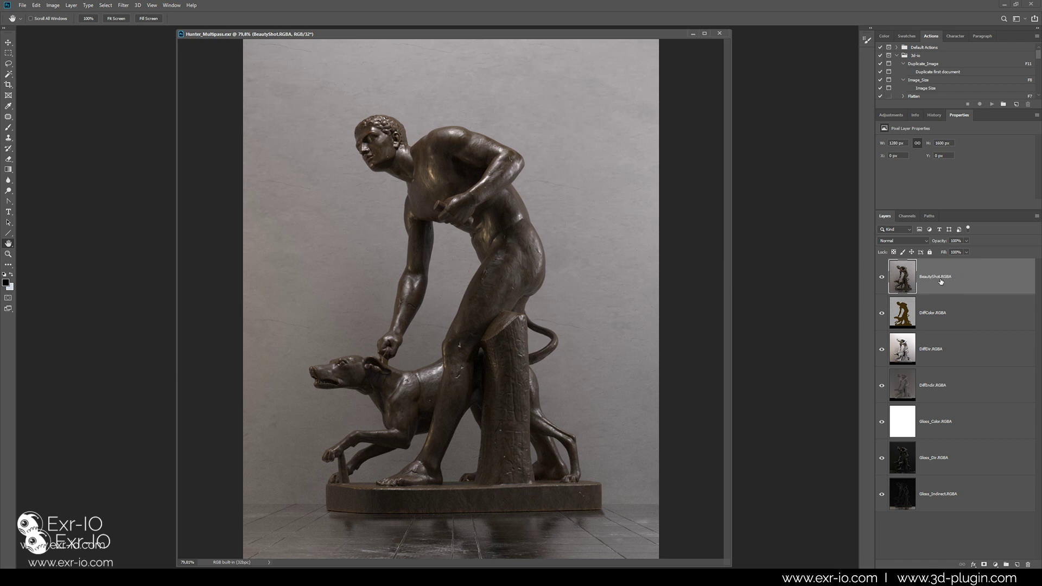
Step: Hide BeautyShot and move the three Gloss layers above the Diff layers
left_click(881, 277)
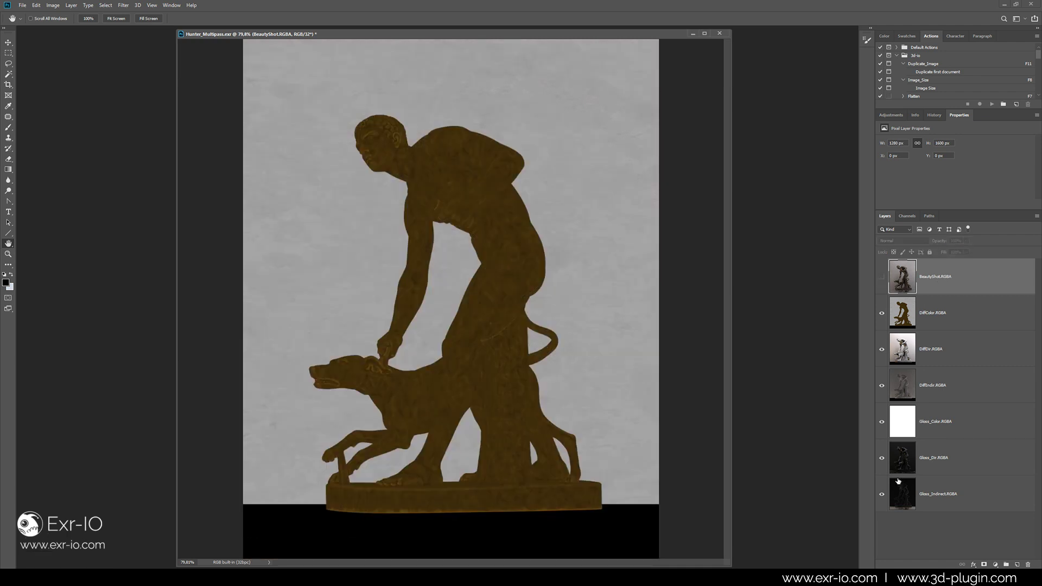
left_click(904, 425)
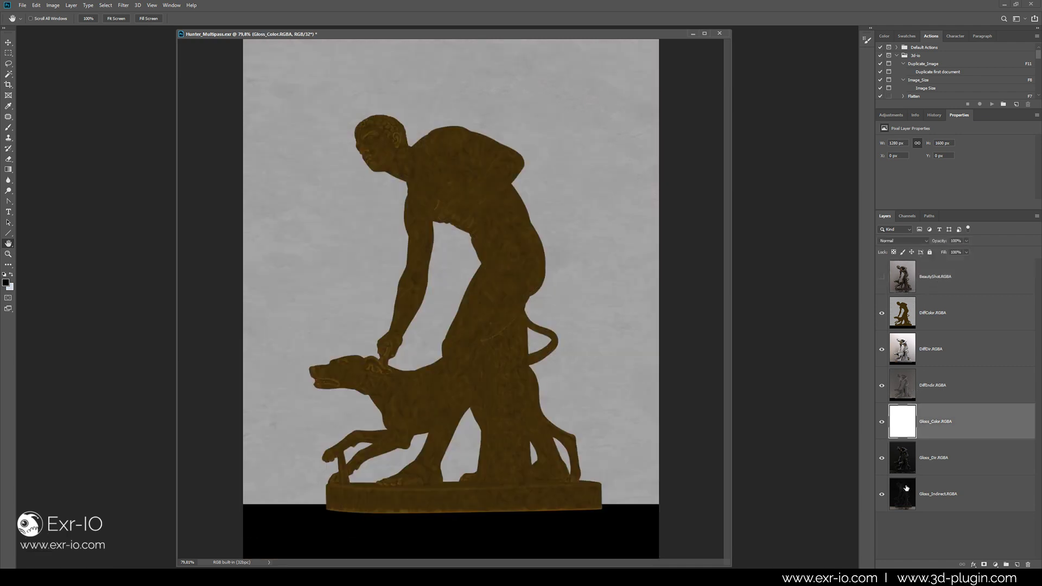
left_click(905, 490, "shift")
left_click_drag(902, 429, 902, 295)
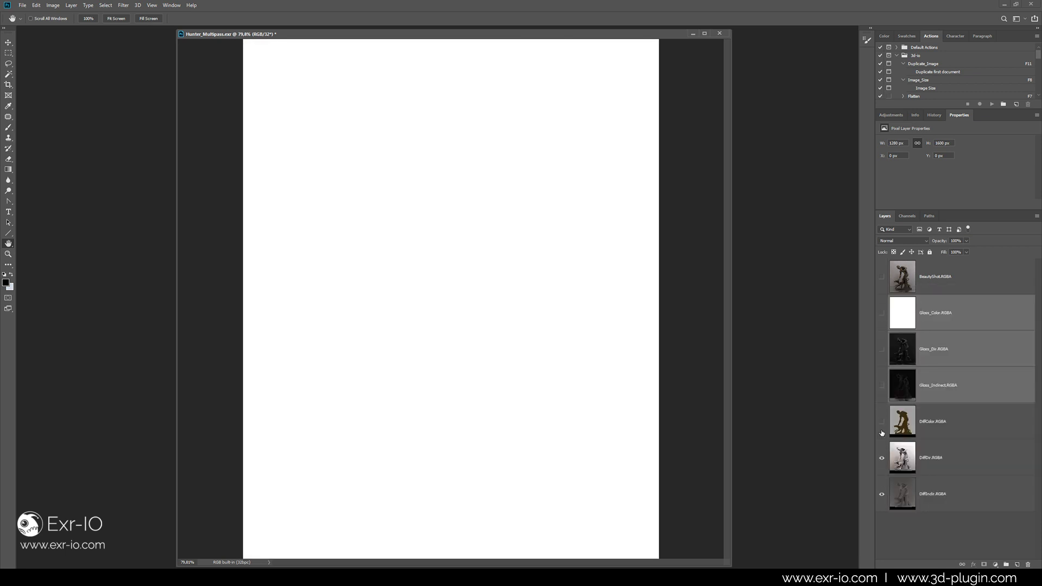
Step: Reorder the diffuse layers so DiffDir sits over DiffIndir with DiffColor at the bottom
left_click(881, 494, "alt")
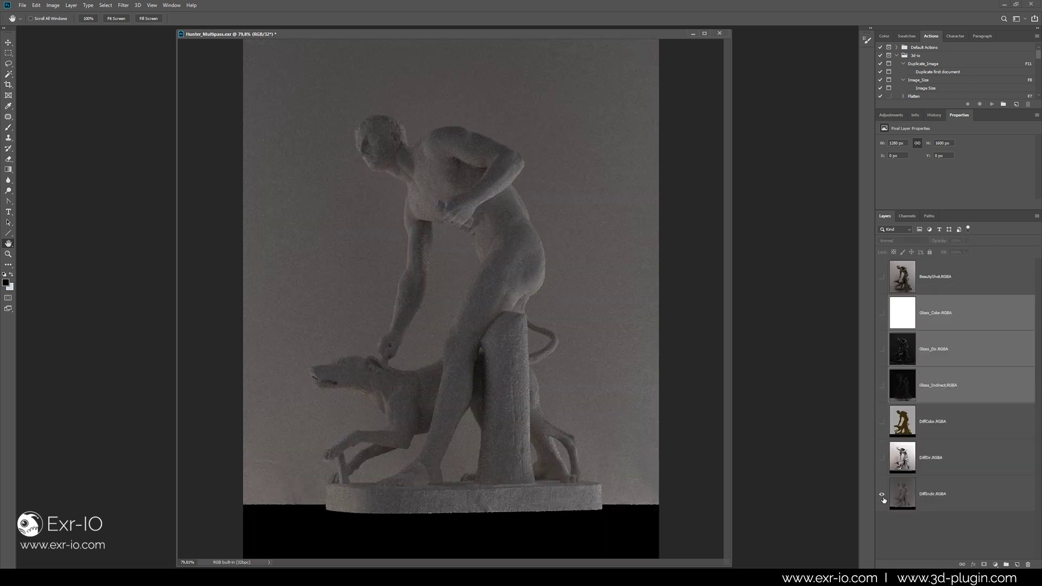
mouse_move(907, 496)
left_mouse_down()
mouse_move(907, 456)
mouse_move(907, 501)
left_mouse_up()
left_click(882, 494)
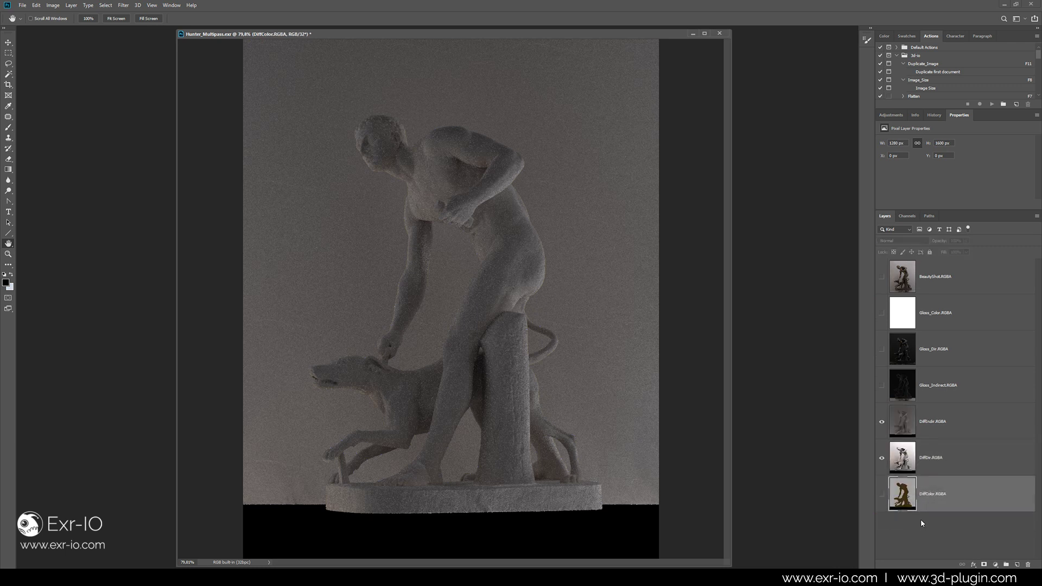
left_click(882, 495)
mouse_move(907, 423)
left_mouse_down()
mouse_move(907, 472)
mouse_move(910, 424)
left_mouse_up()
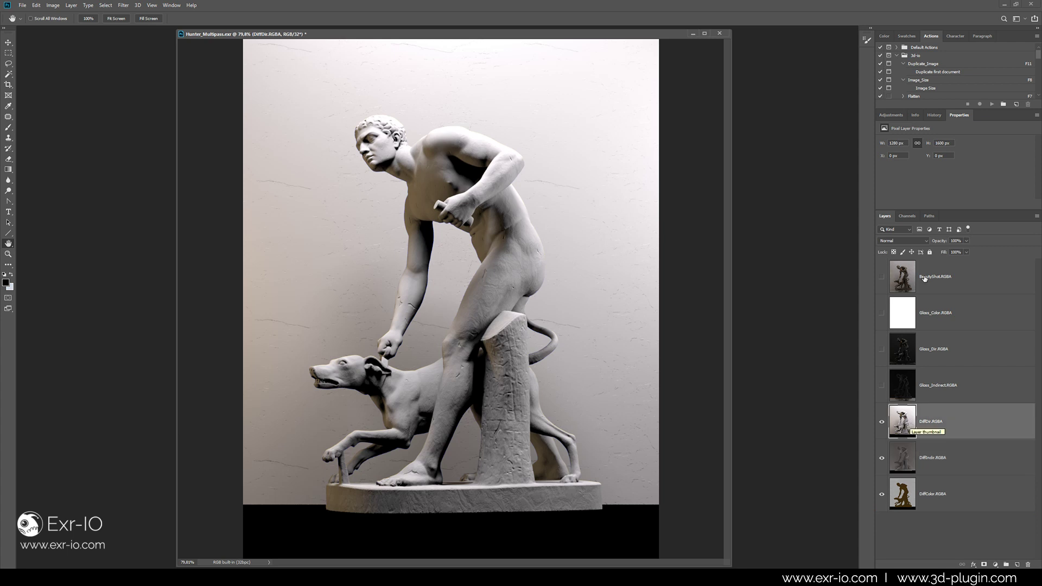
Step: Set DiffDir to Linear Dodge (Add) and select it together with DiffIndir
left_click(903, 241)
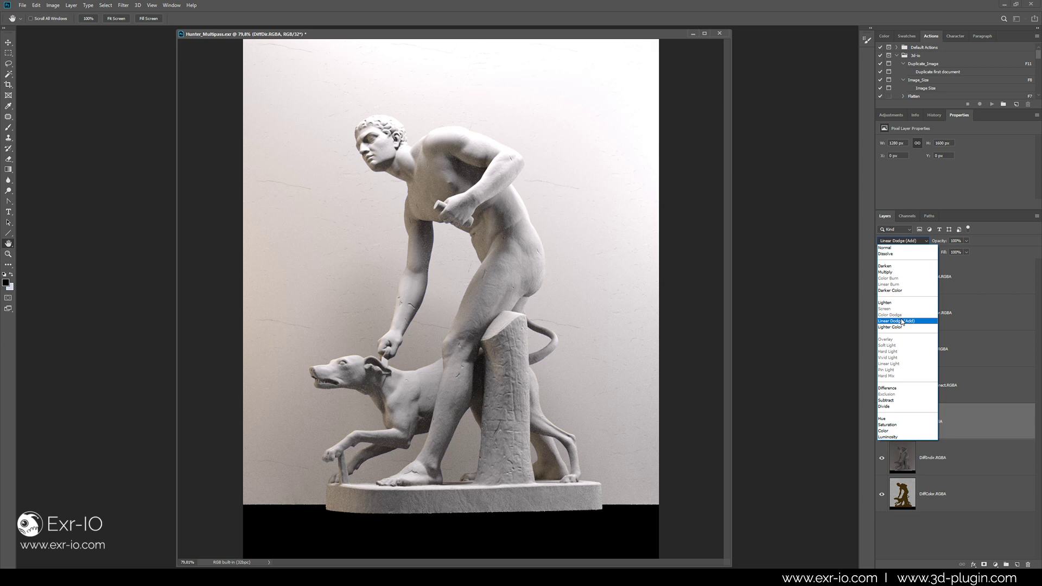
left_click(902, 321)
left_click(937, 454)
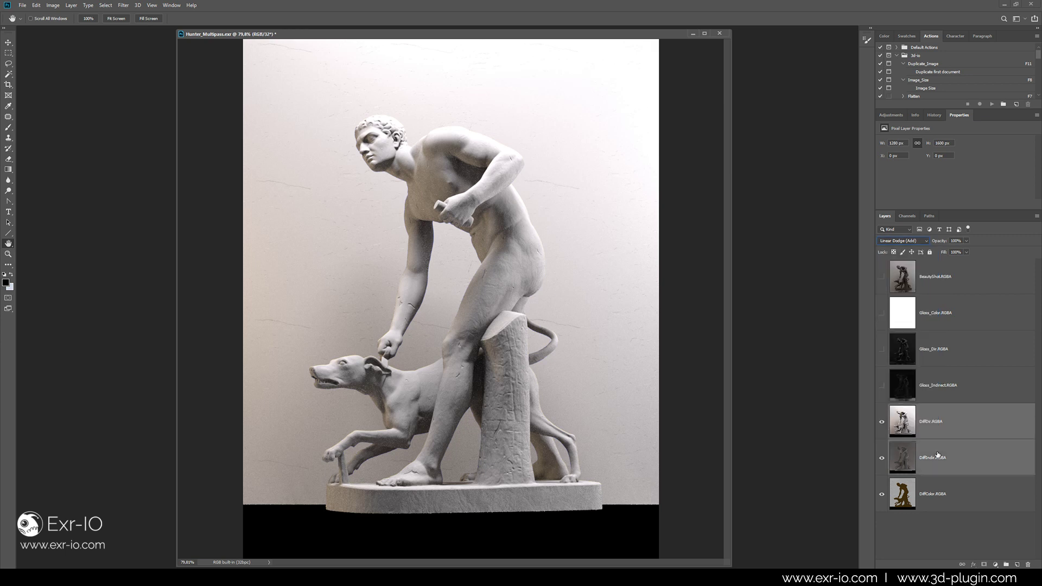
Step: Group DiffDir and DiffIndir as 'Diffuse' and set the group to Multiply over DiffColor
key("ctrl+g")
double_click(914, 409)
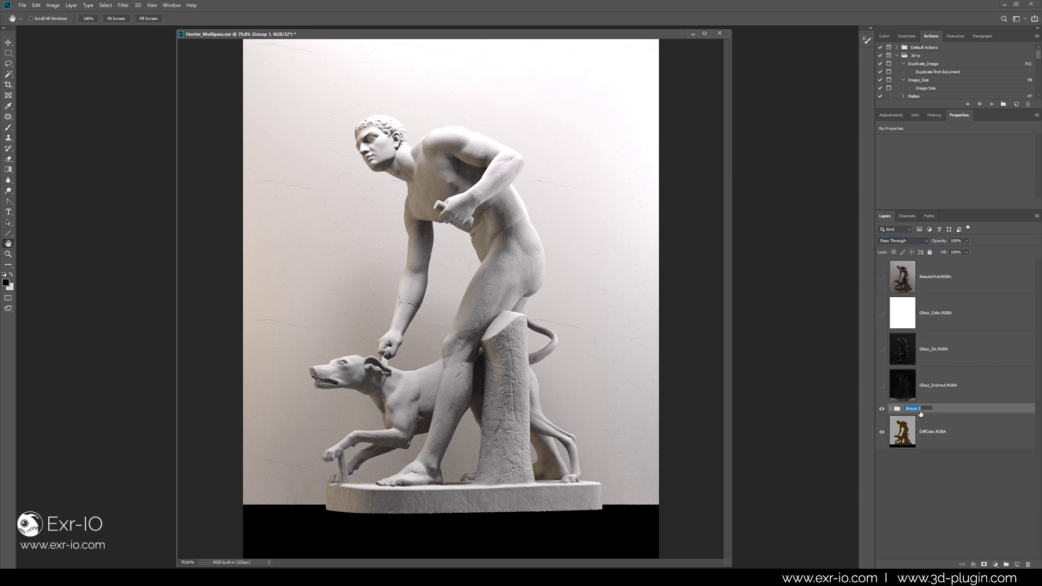
type("Diffuse")
key("Return")
left_click(903, 242)
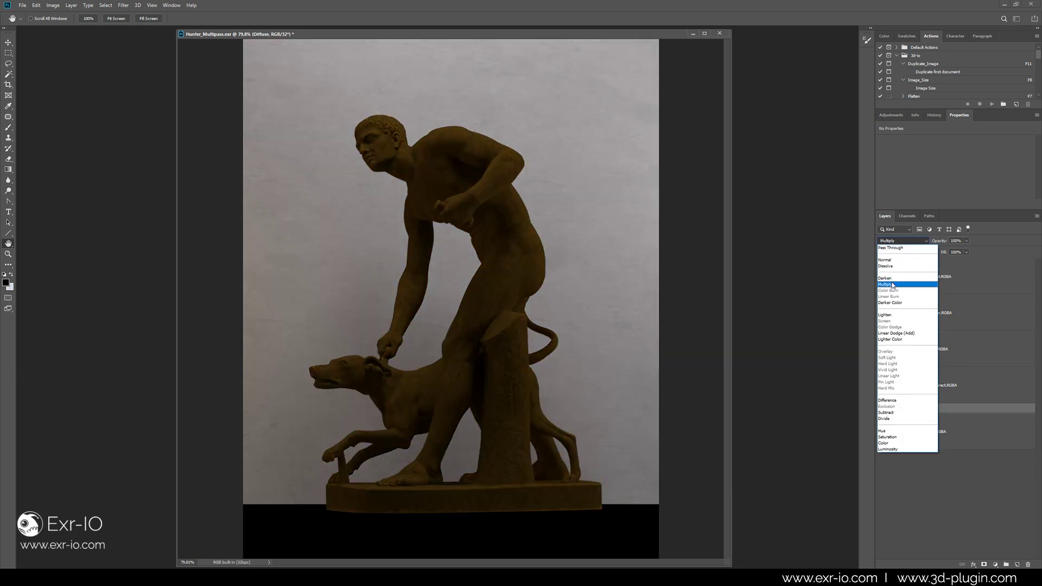
left_click(892, 286)
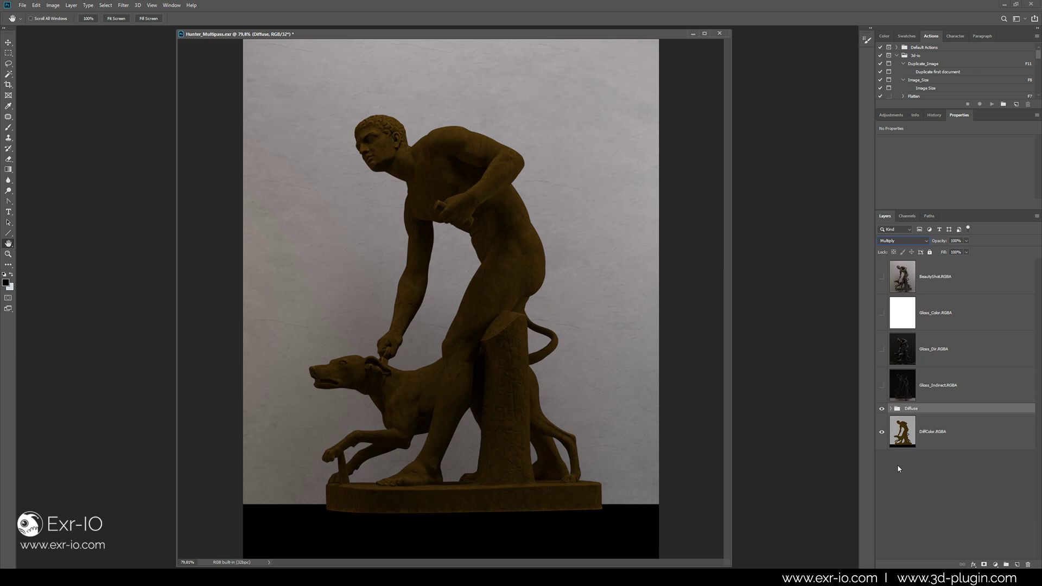
Step: Move Gloss_Color just above the Diffuse group and make Gloss_Color, Gloss_Indirect and Gloss_Dir visible
left_click_drag(936, 313, 936, 399)
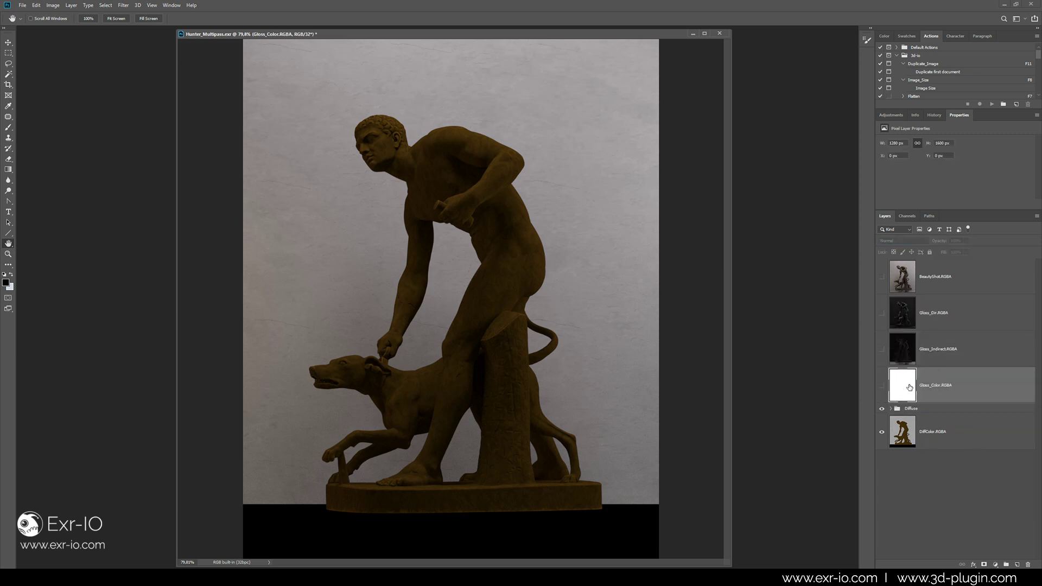
left_click(882, 386)
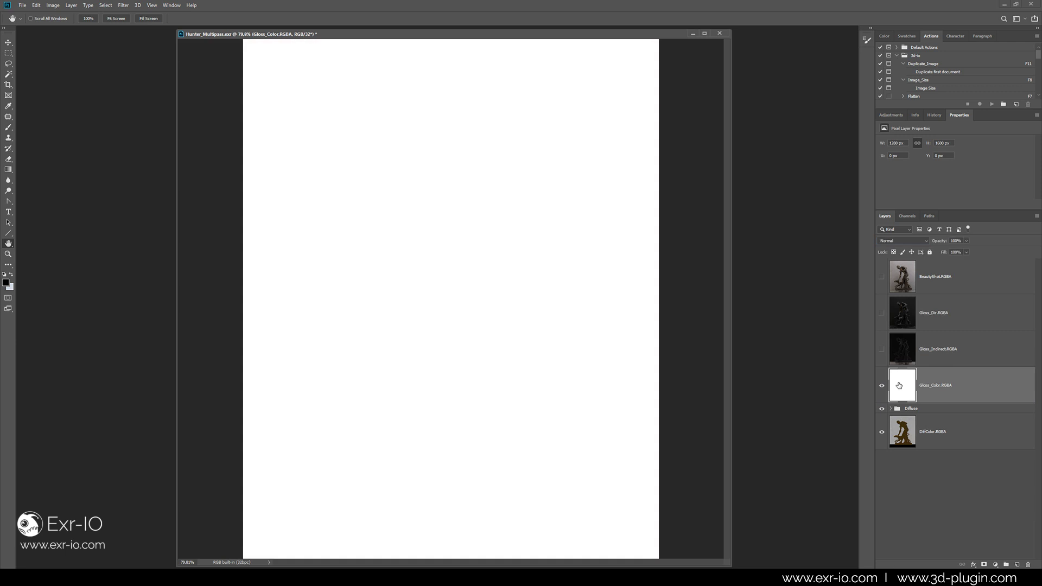
left_click(905, 348)
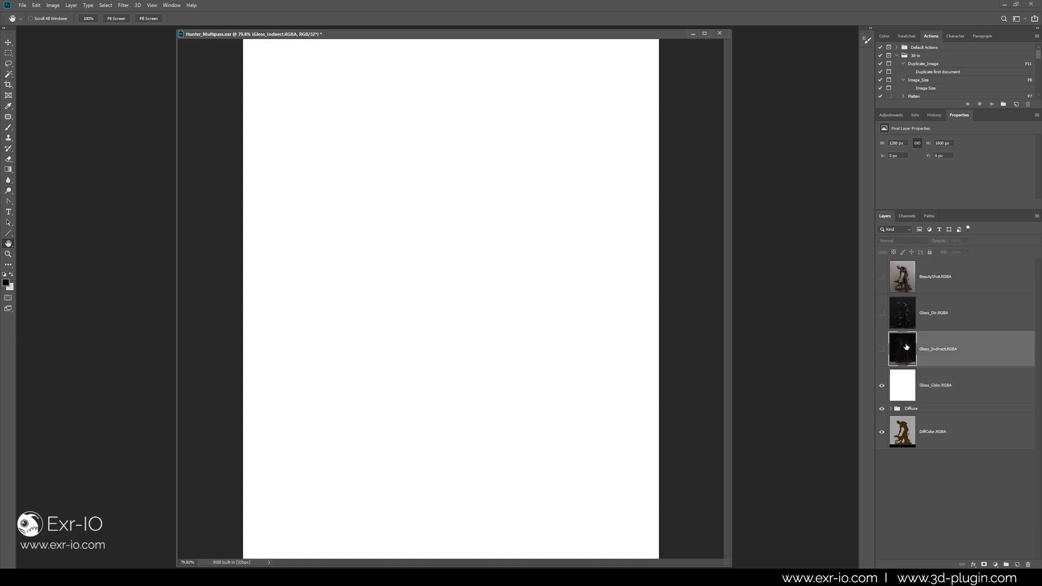
left_click(882, 350)
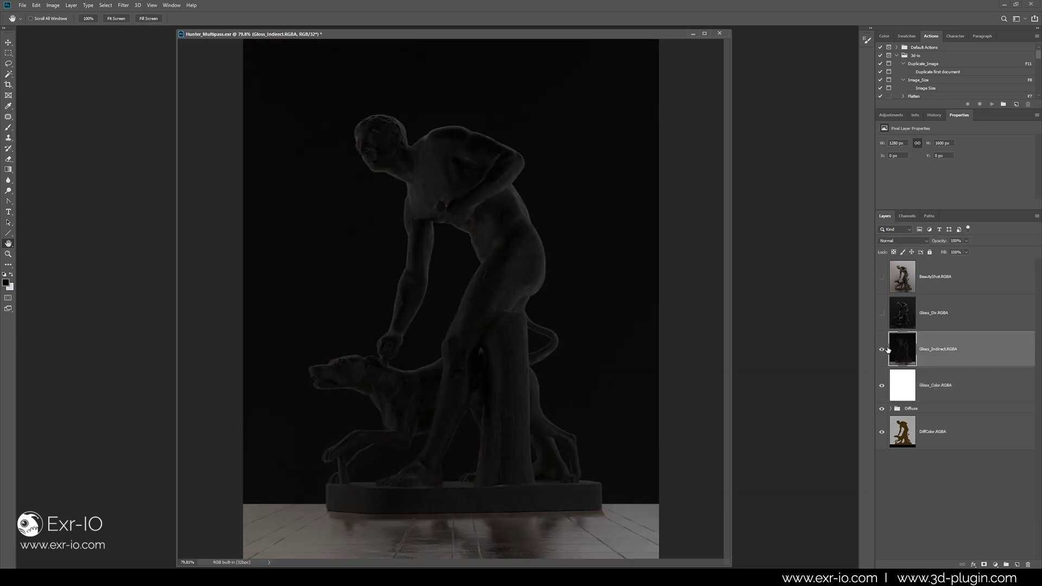
left_click(902, 313)
left_click(881, 316)
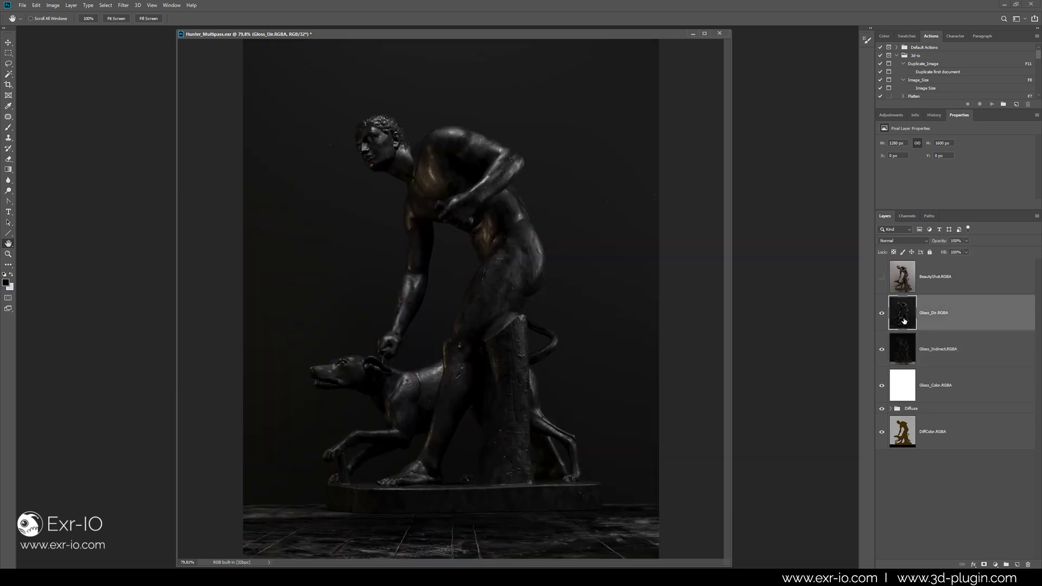
Step: Set Gloss_Dir to Linear Dodge (Add) and group it with Gloss_Indirect as a group named Gloss
left_click(904, 241)
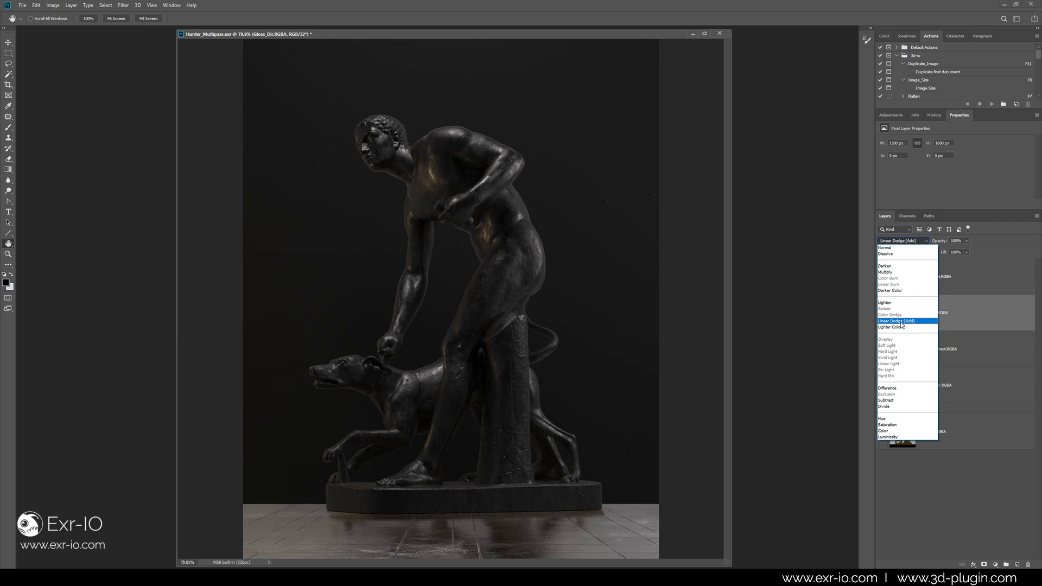
left_click(902, 321)
left_click(940, 352, "shift")
key("ctrl+g")
double_click(918, 300)
type("Gloss")
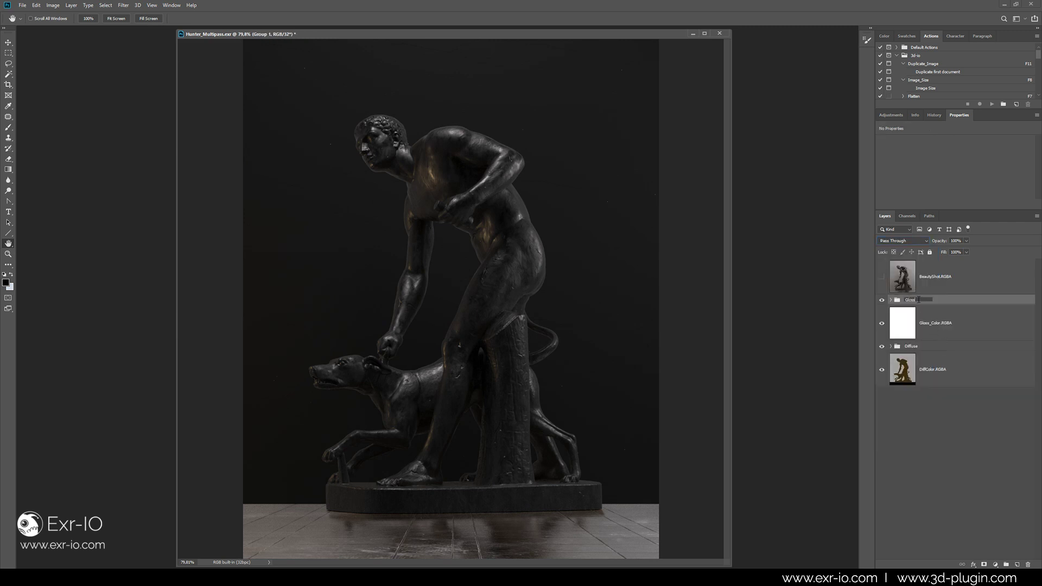
key("Return")
left_click(897, 241)
Step: Set Gloss to Multiply and group it with Gloss_Color as Gloss_compose in Linear Dodge (Add)
left_click(893, 285)
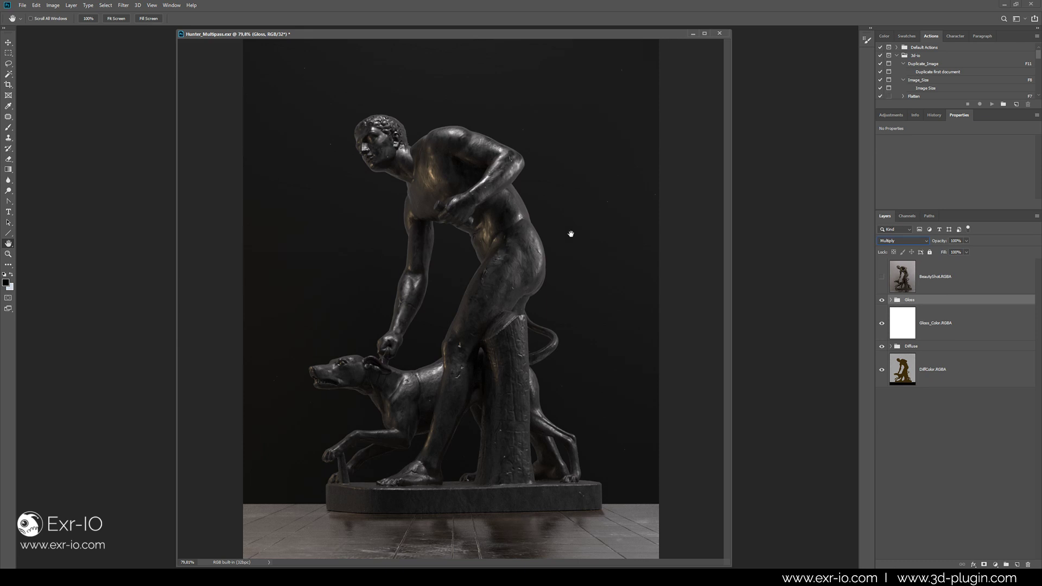
left_click(897, 300)
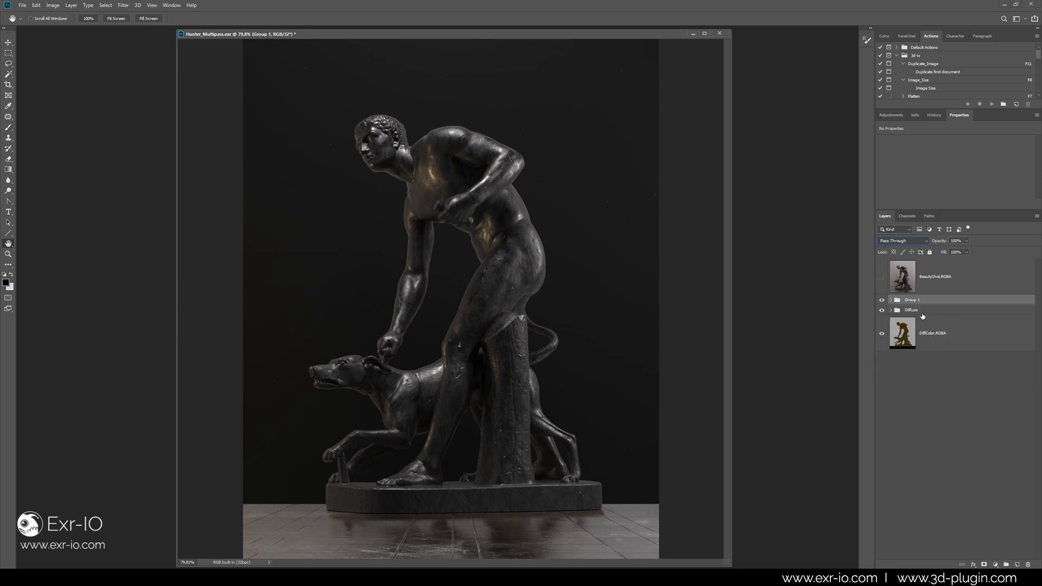
double_click(910, 300)
type("s_compl")
key("Return")
left_click(896, 241)
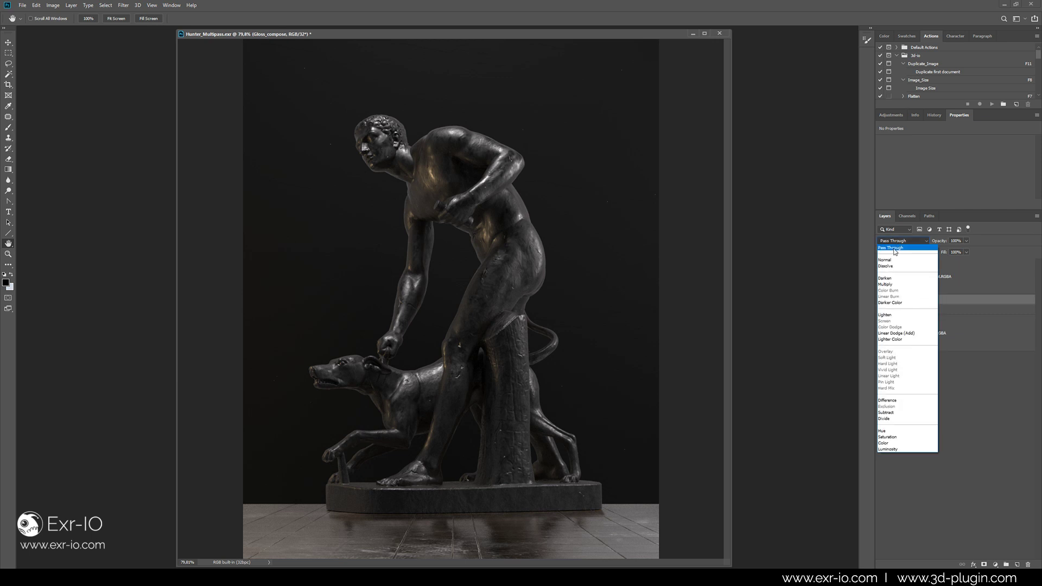
left_click(900, 332)
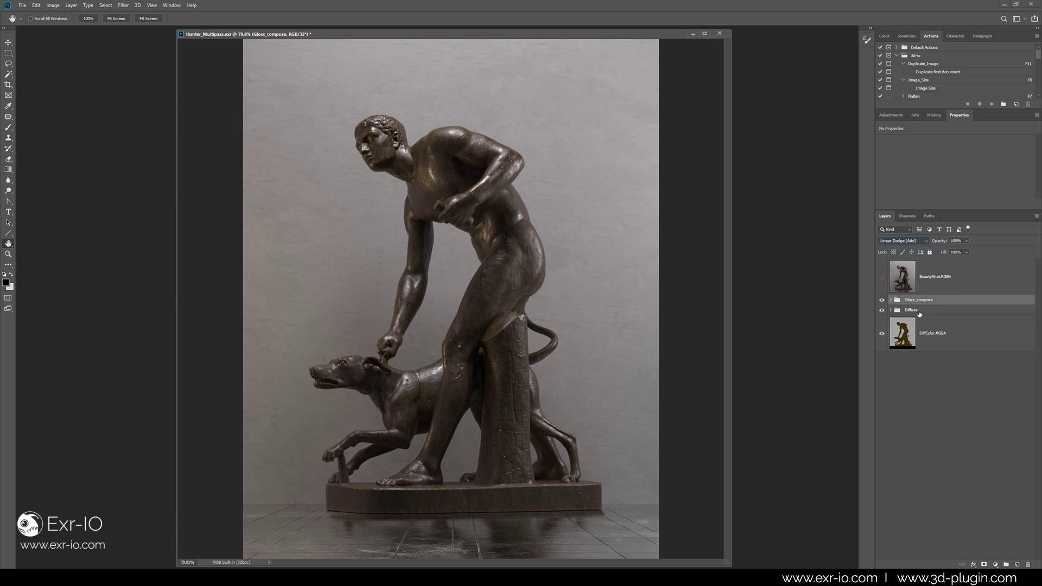
Step: Group the Diffuse group and DiffColor.RGBA into a group named Diffuse_Compose
left_click(920, 314)
left_click(924, 342, "shift")
key("ctrl+g")
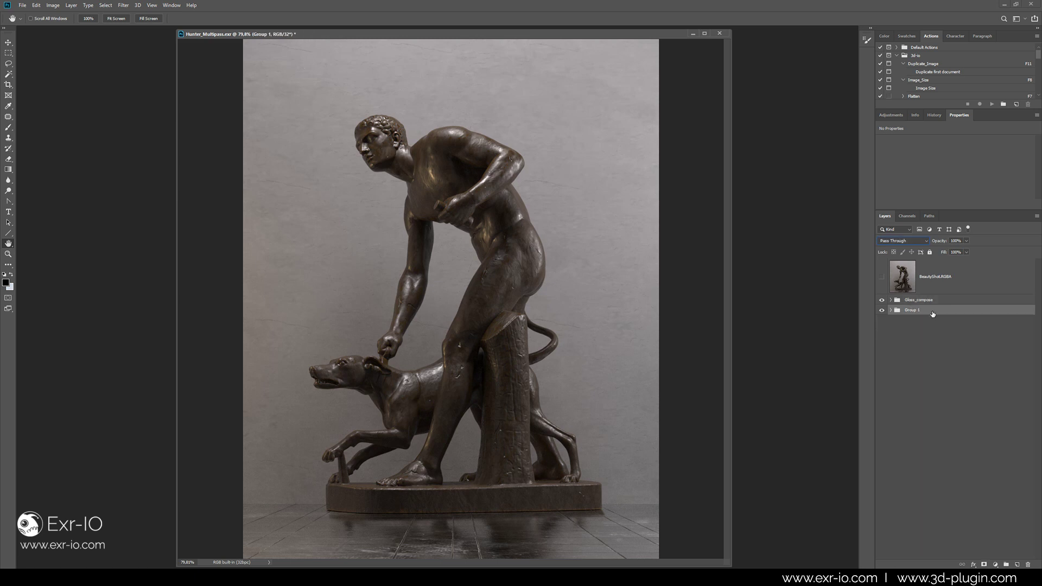
type("Diffu")
type("se_Compo")
key("Return")
Step: Compare against BeautyShot.RGBA, undo its accidental move, and leave it hidden
left_click(884, 279)
left_click(937, 277)
mouse_move(427, 249)
left_mouse_down()
mouse_move(646, 266)
mouse_move(440, 284)
left_mouse_up()
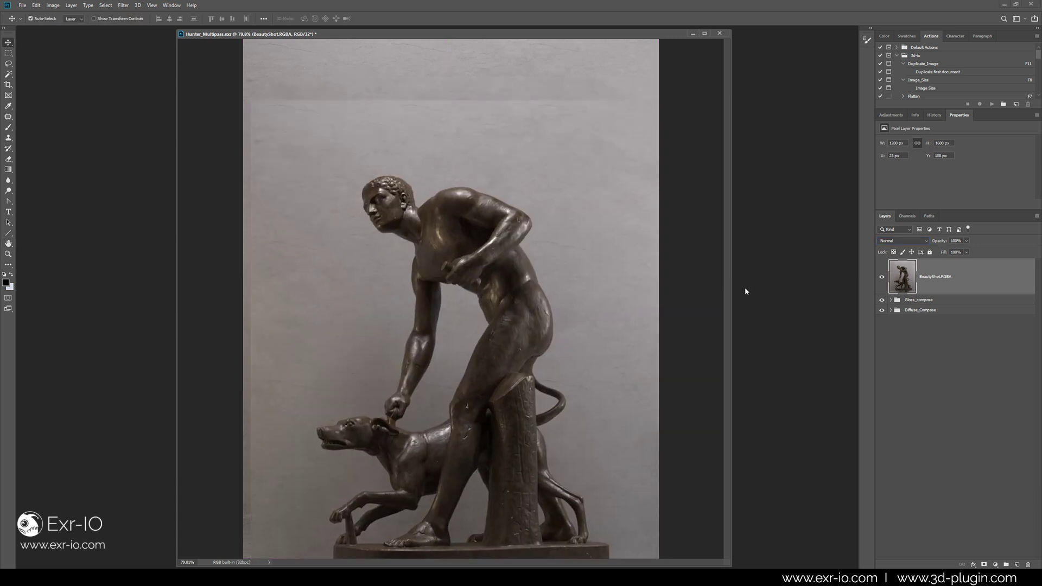
key("ctrl+z")
left_click(882, 277)
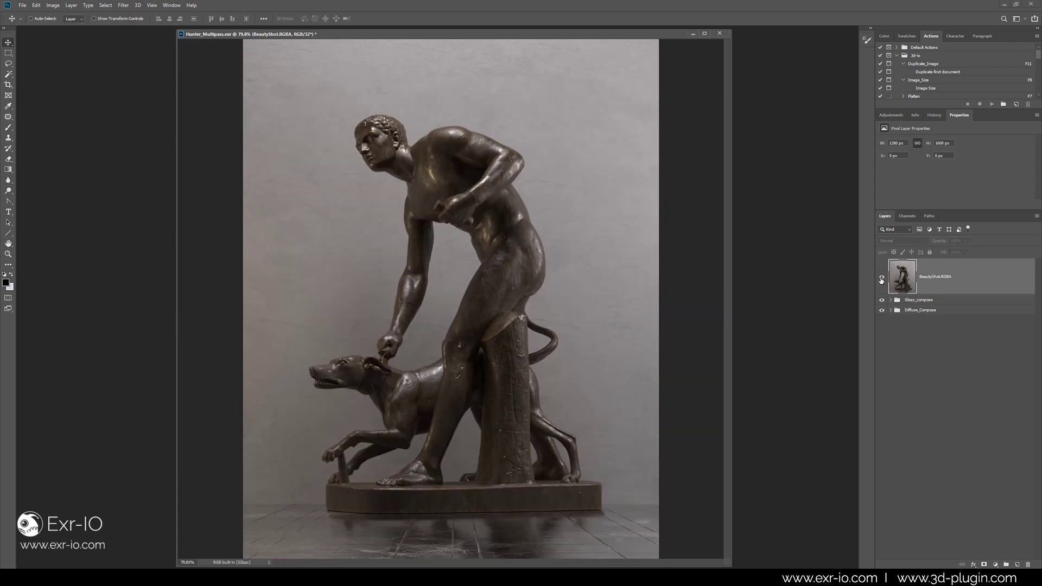
Step: Add a layer mask to Gloss_Dir.RGBA inside the Gloss group
left_click(891, 300)
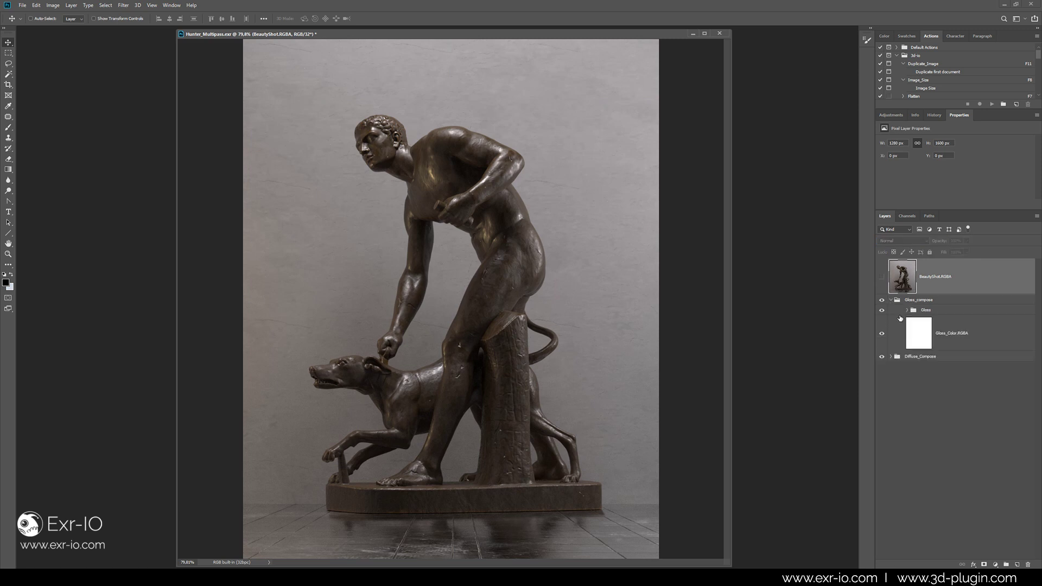
left_click(922, 310)
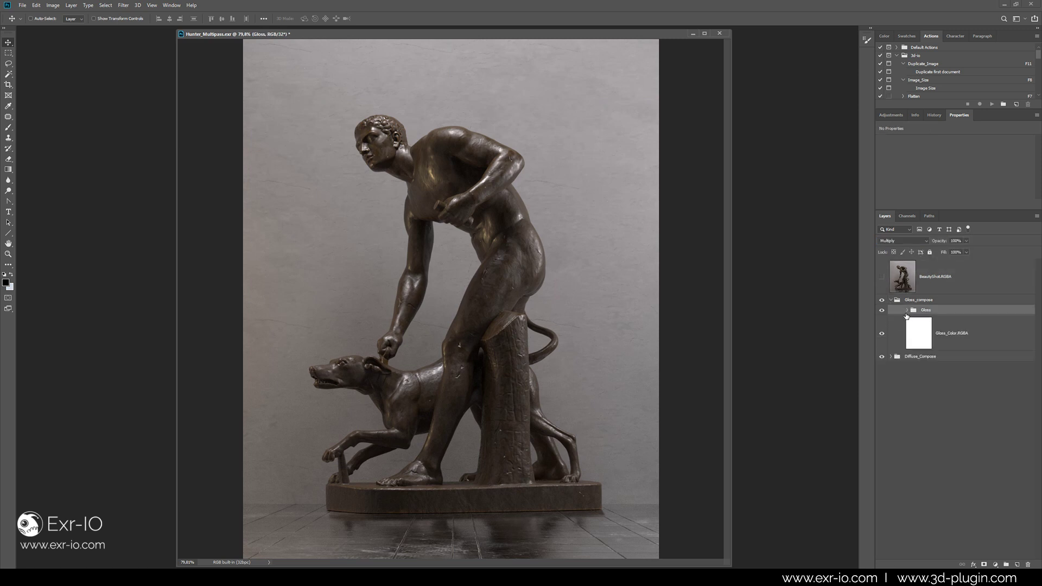
left_click(906, 310)
left_click(929, 343)
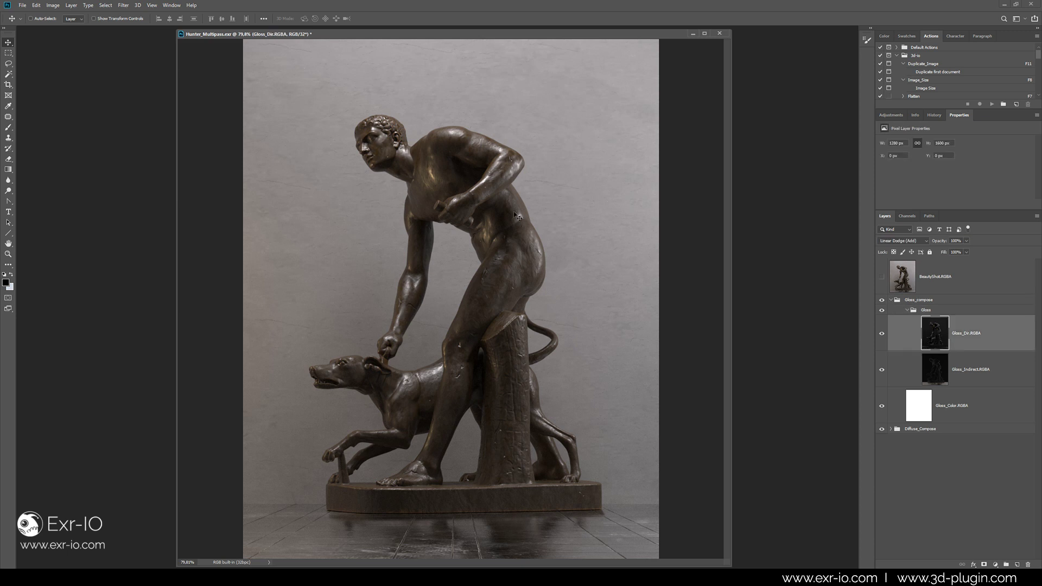
left_click(995, 564)
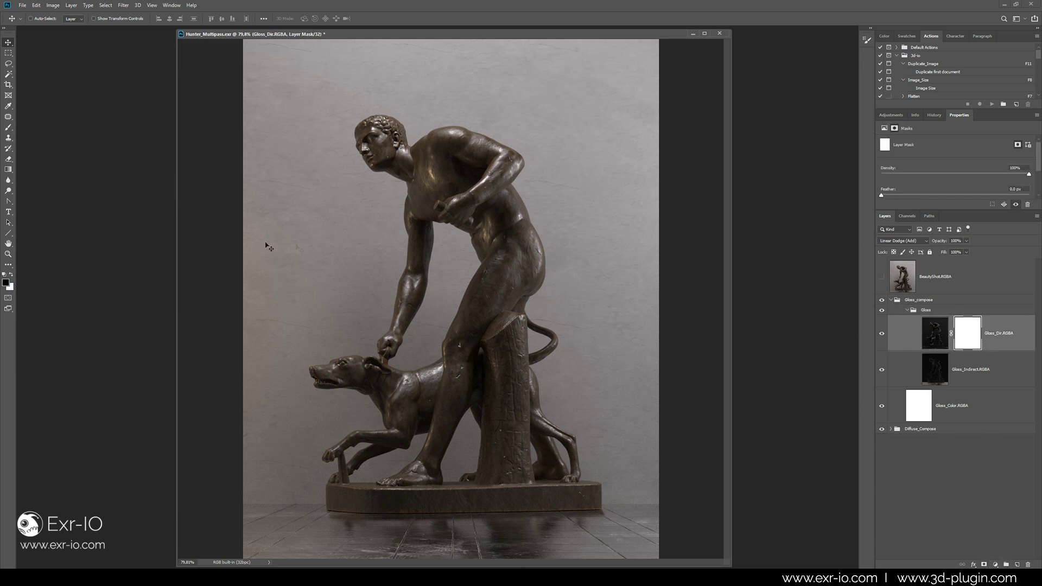
Step: Paint black on the mask with the Brush at 44% flow to tone down the shoulder gloss
key("b")
left_click_drag(459, 136, 498, 175)
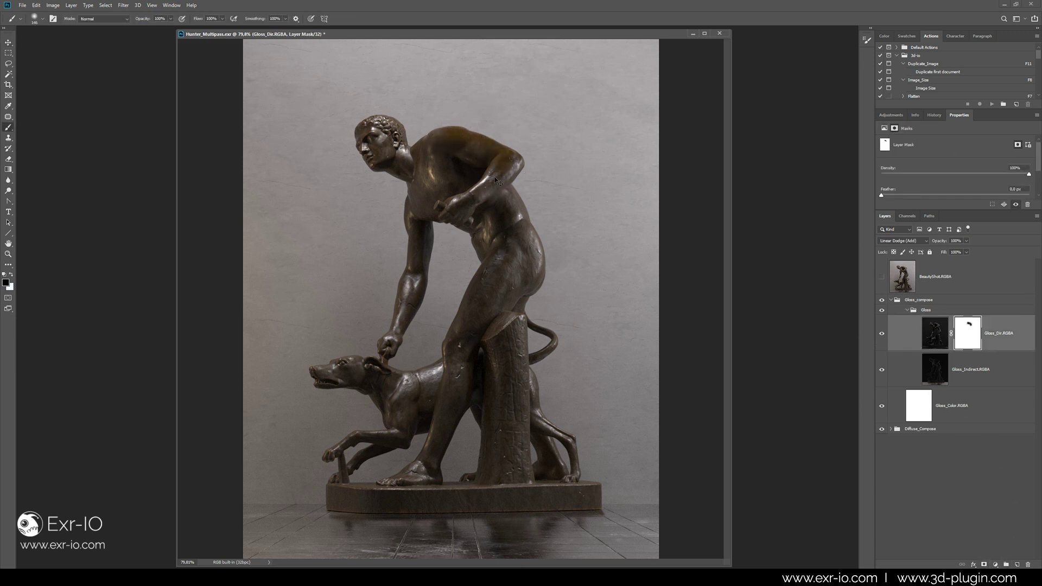
key("ctrl+z")
left_click(211, 18)
type("44")
key("Return")
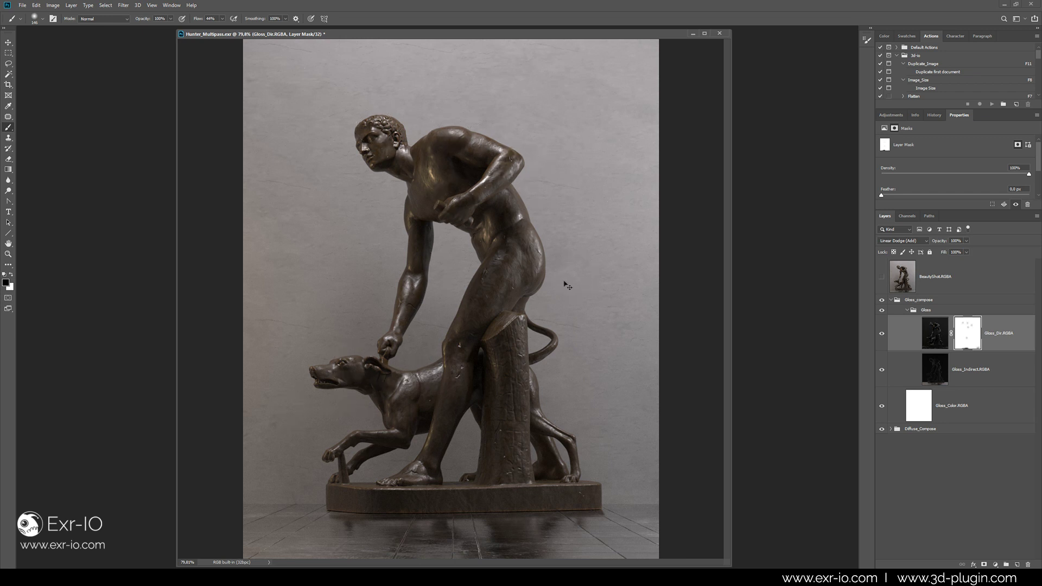
left_click(906, 310)
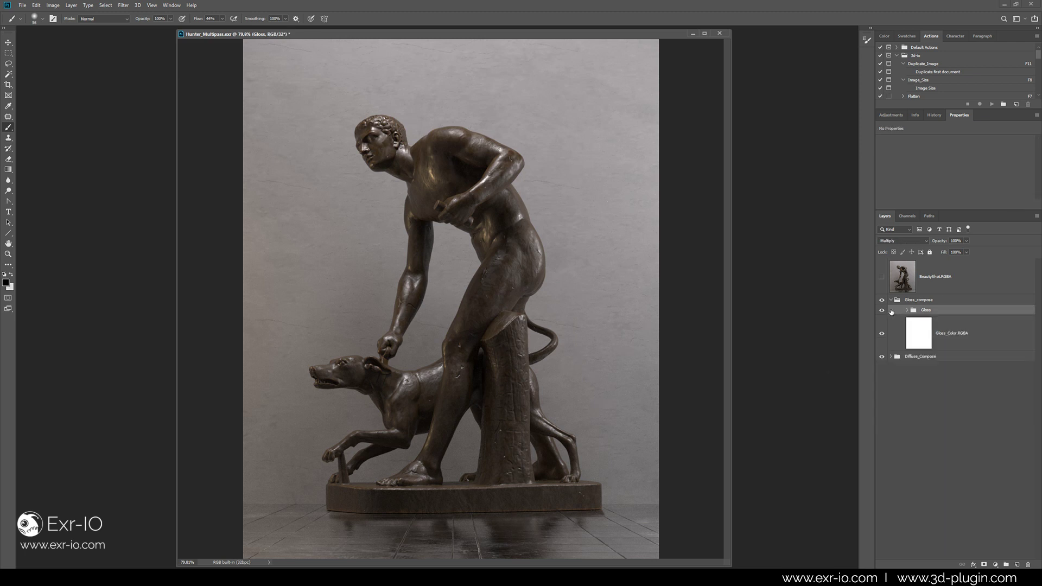
left_click(891, 301)
Step: Add a Hue/Saturation adjustment above DiffColor.RGBA shifting the statue's colour toward purple
left_click(891, 311)
left_click(915, 416)
left_click(995, 564)
left_click(1001, 457)
left_click_drag(954, 174, 905, 173)
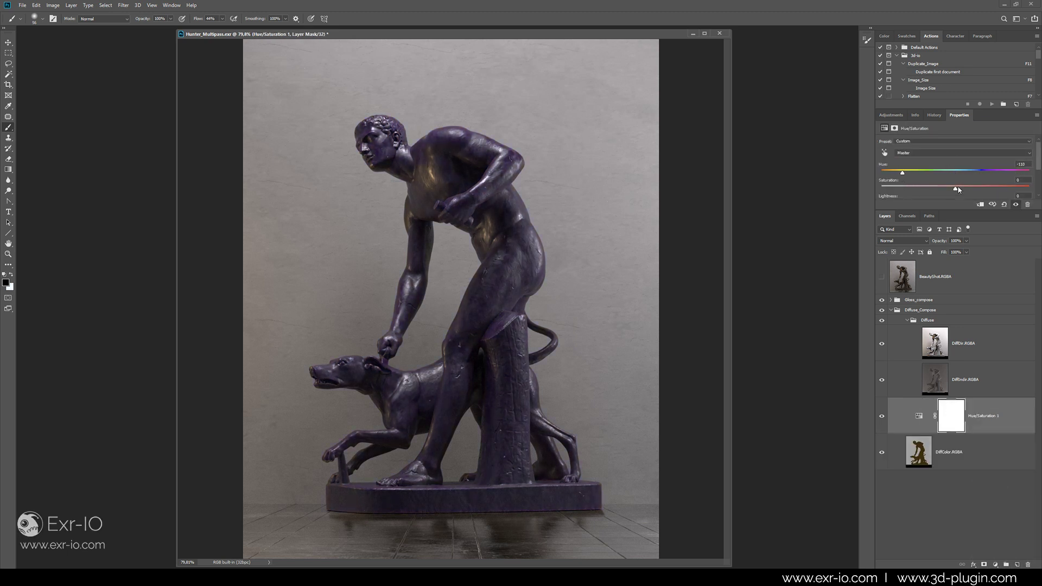
Step: Add an Exposure adjustment brightening the diffuse colour, then shift the Hue/Saturation hue warmer
left_click(995, 565)
left_click(1003, 472)
left_click(951, 416)
left_click_drag(955, 162, 968, 162)
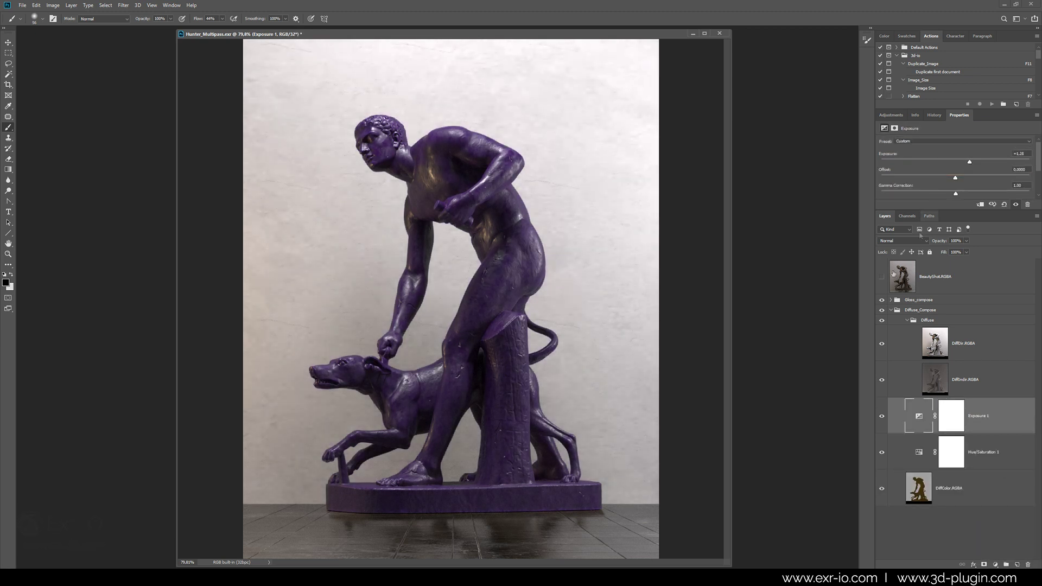
left_click(944, 451)
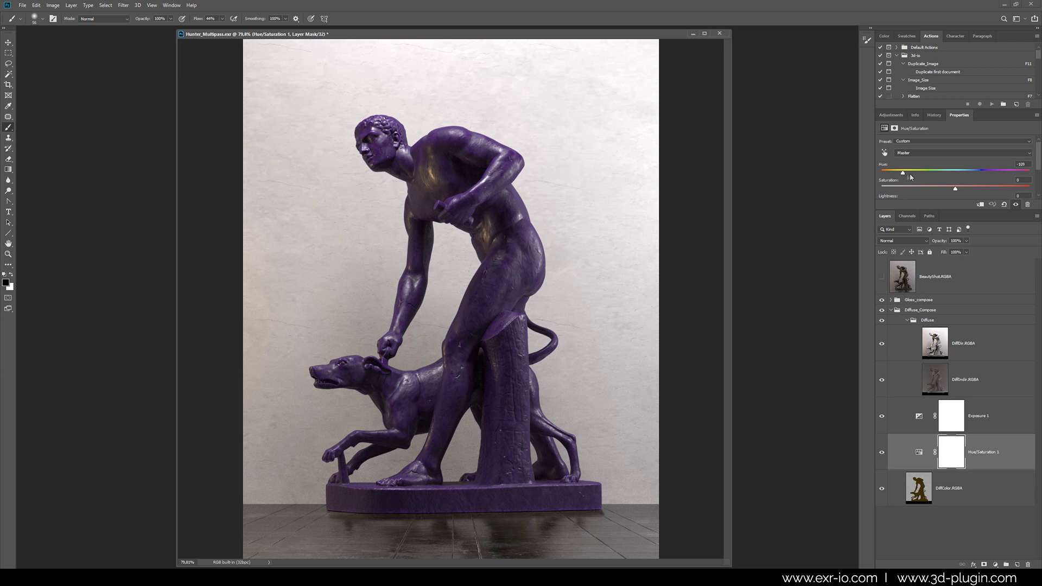
left_click_drag(926, 172, 984, 172)
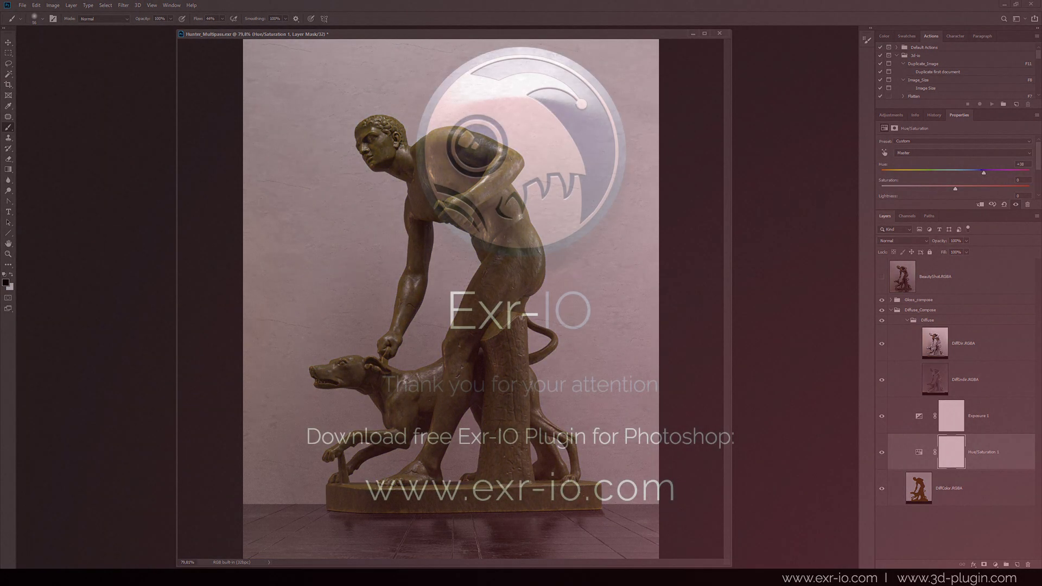